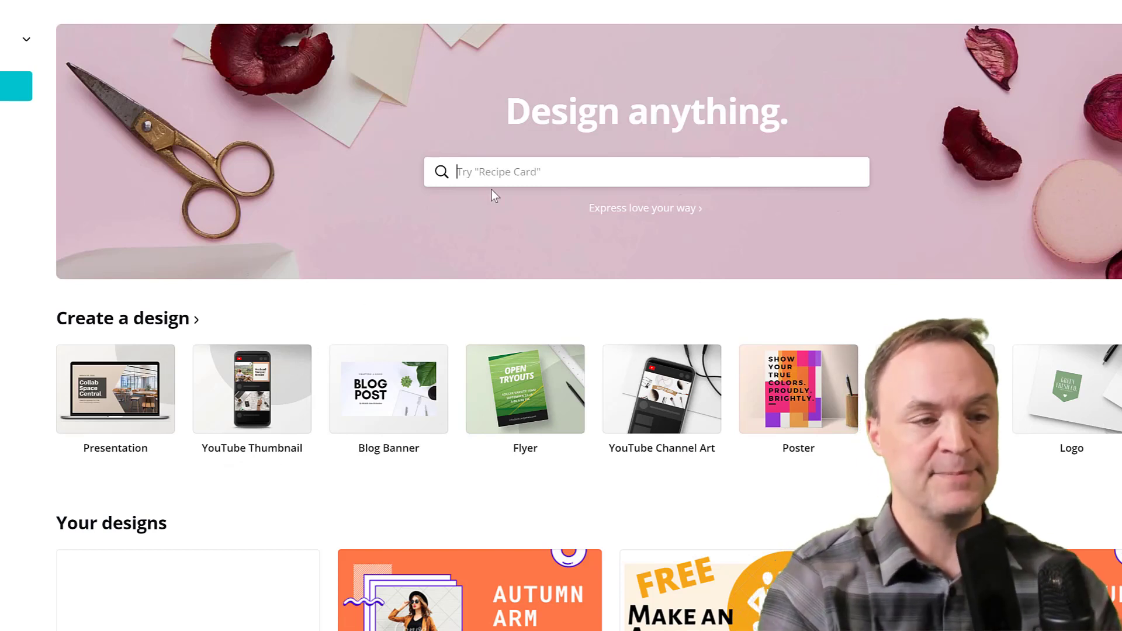
Step: Search Canva for 'pre', pick the Presentation design type and scroll the template results
click(585, 181)
text(pre)
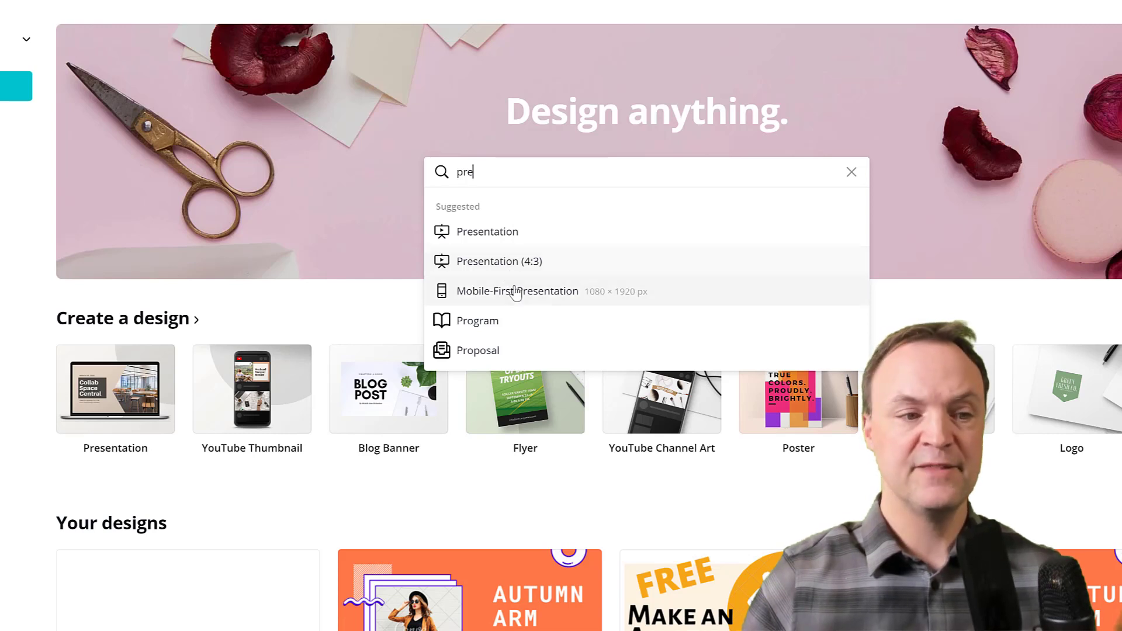
click(494, 233)
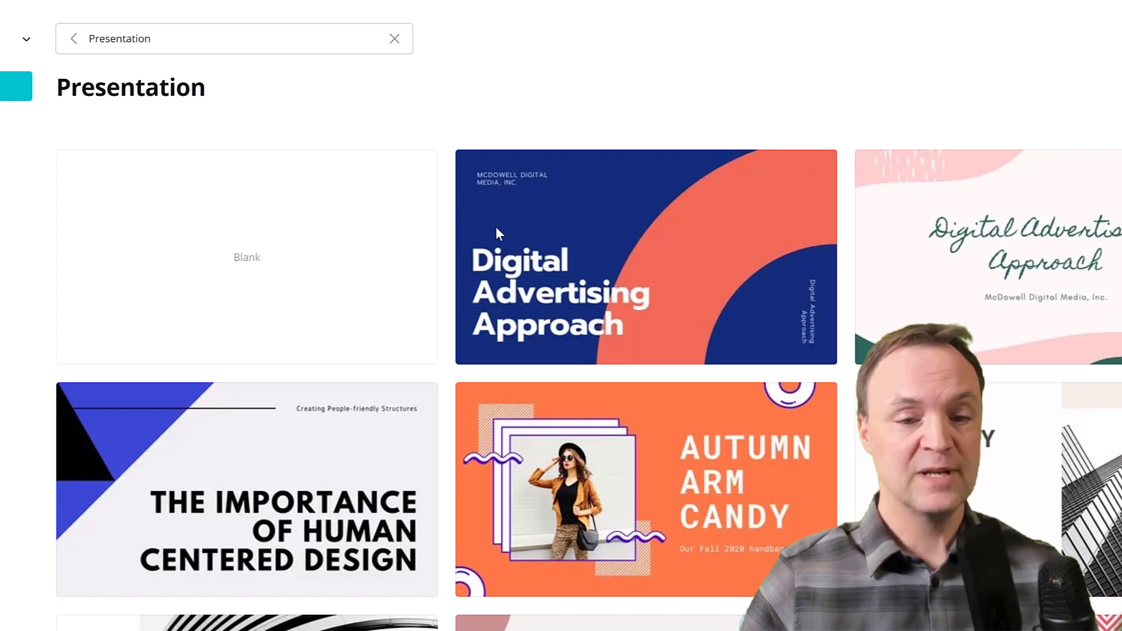
scroll(679, 529, down, 1)
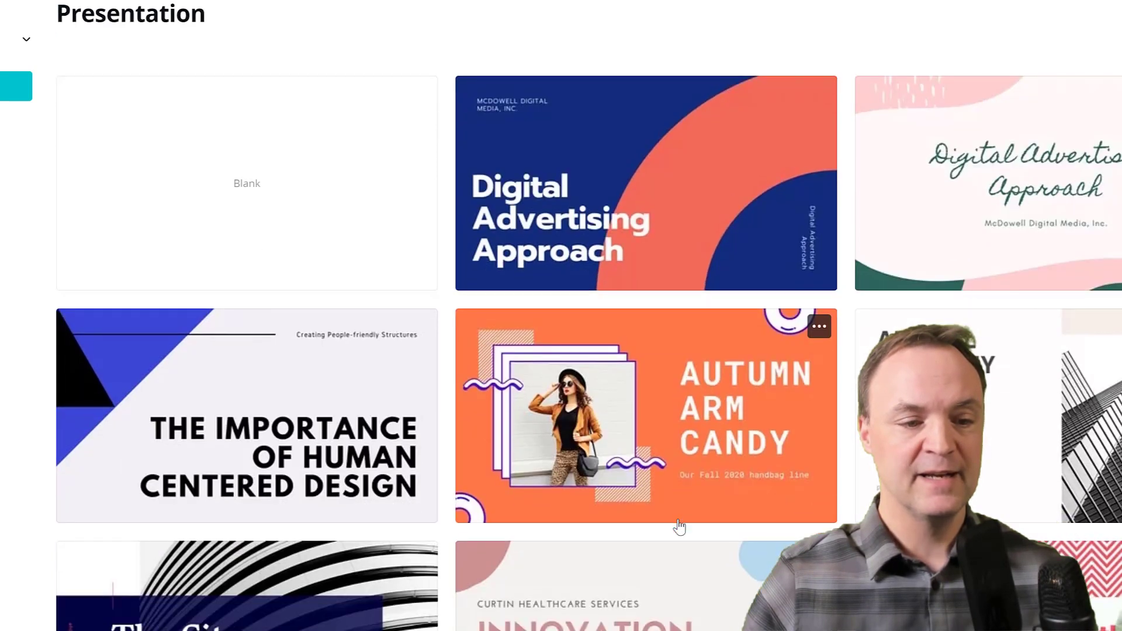
Step: Open the Autumn Arm Candy template and look through its cover, video, text and section pages
click(690, 358)
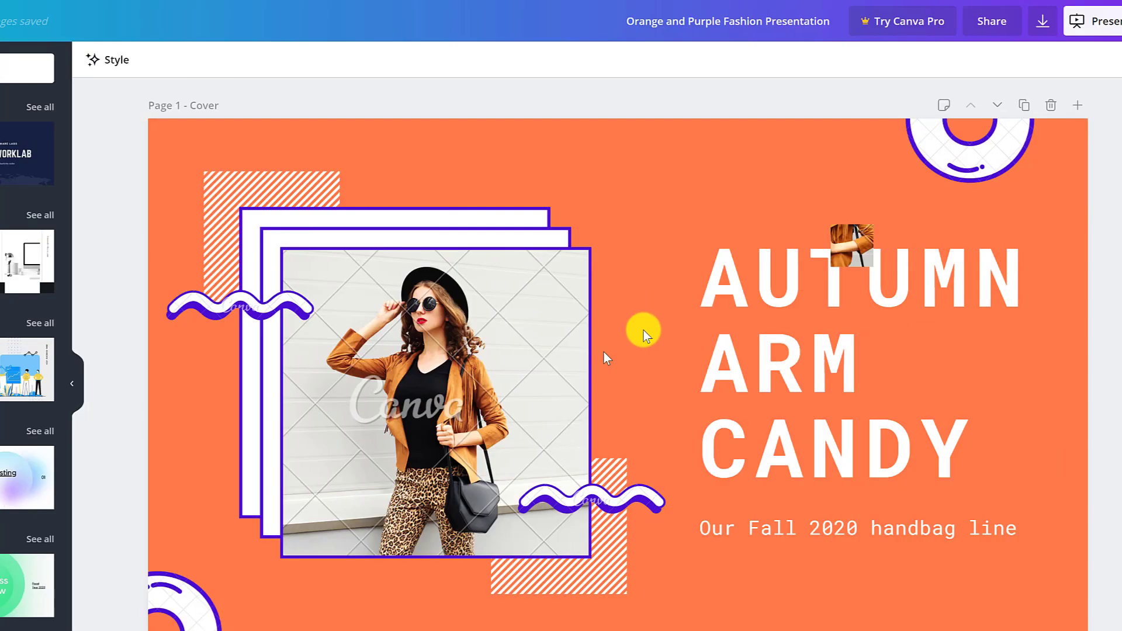
scroll(741, 333, down, 6)
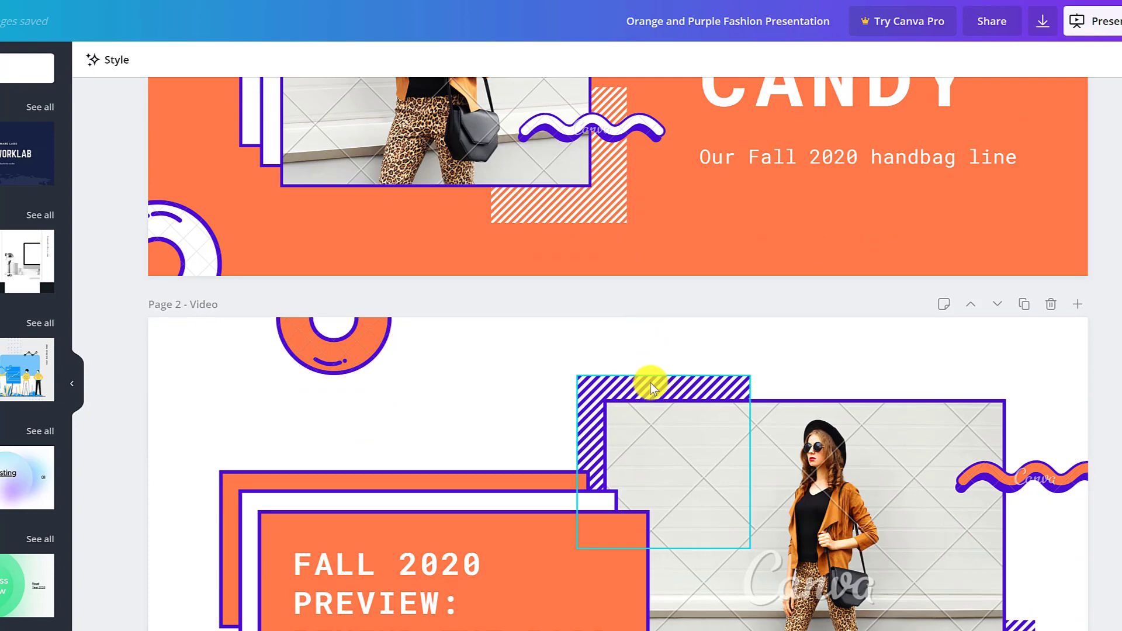
scroll(650, 384, down, 6)
scroll(651, 384, down, 12)
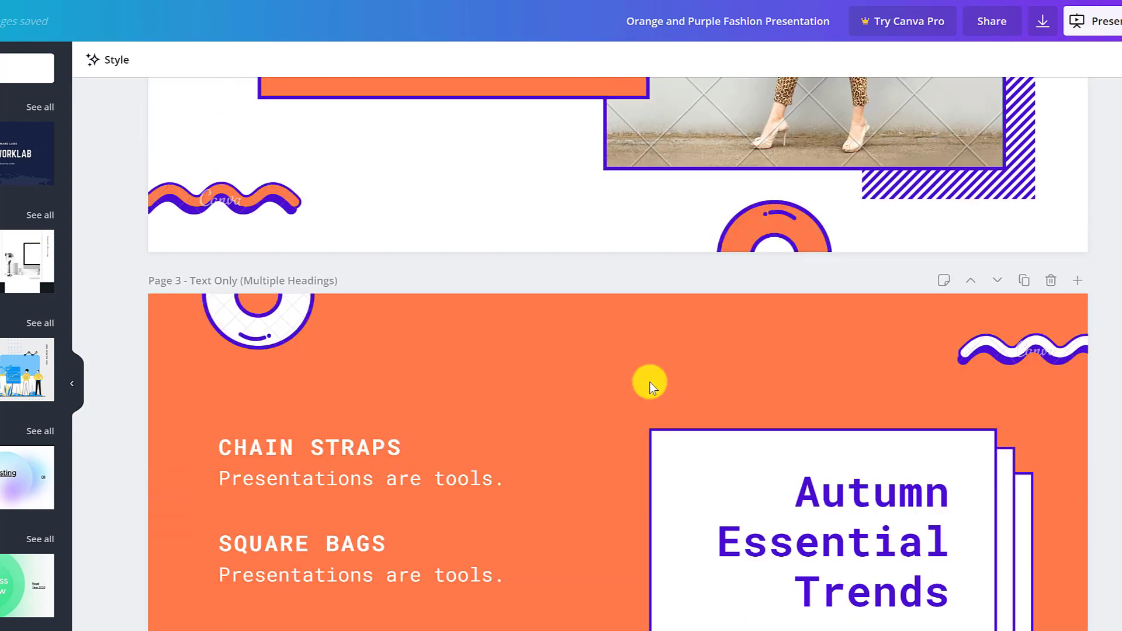
scroll(650, 385, down, 8)
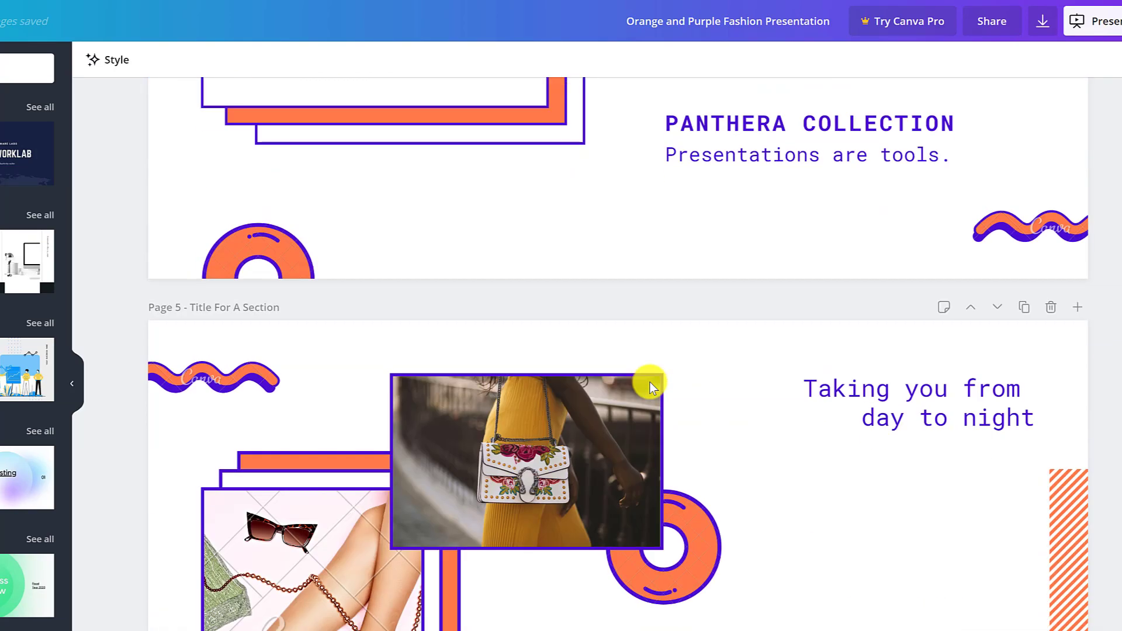
scroll(651, 385, up, 10)
scroll(650, 383, up, 4)
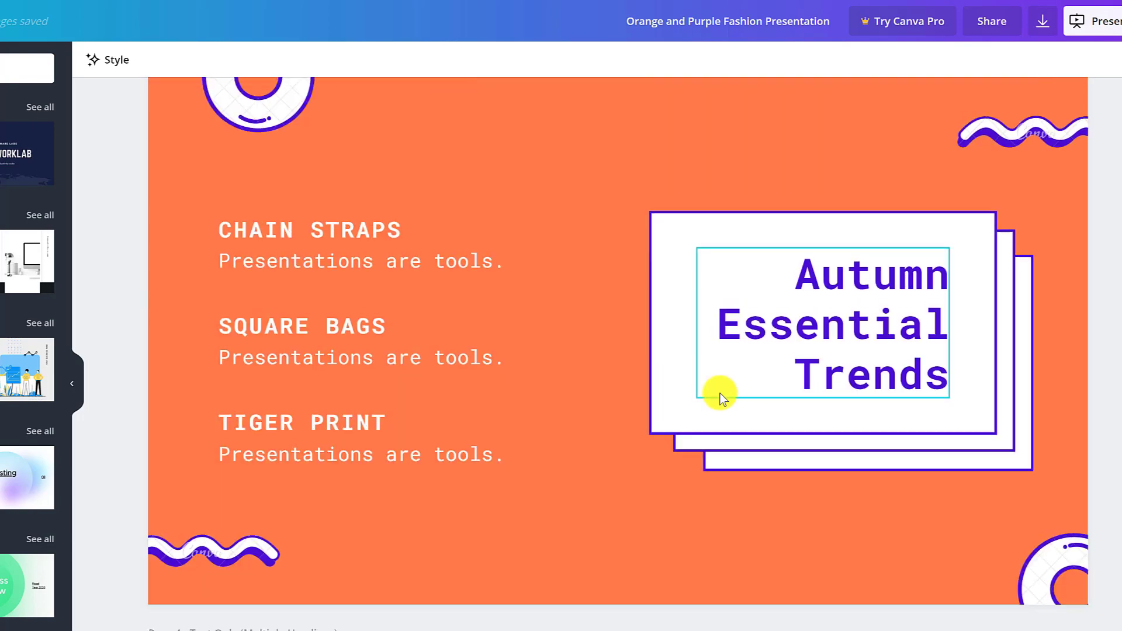
scroll(719, 393, up, 8)
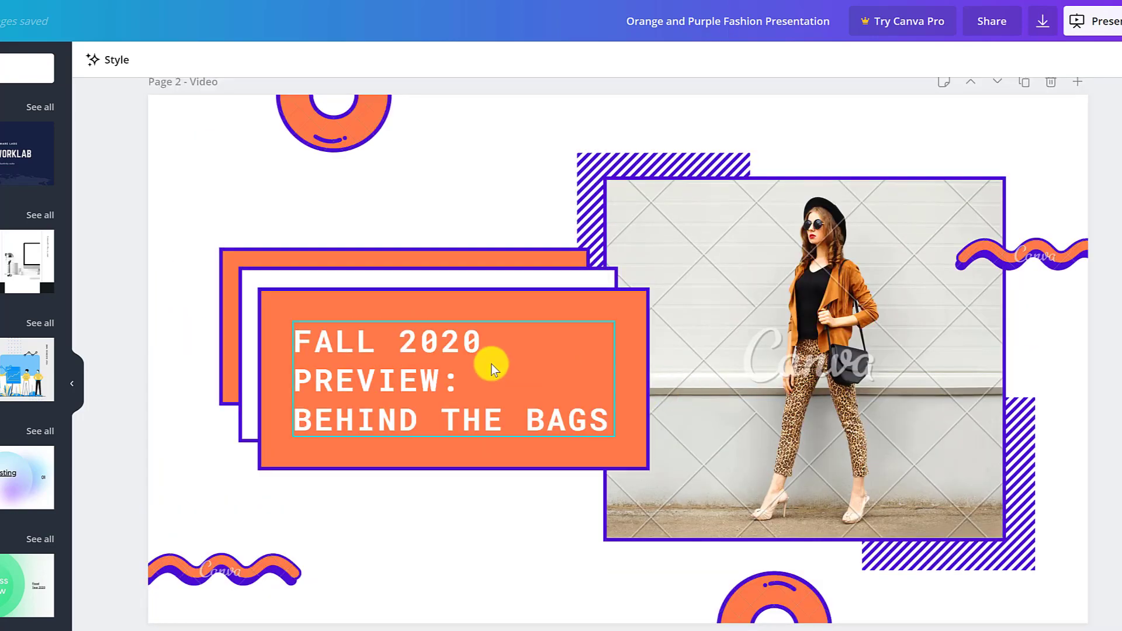
scroll(419, 374, down, 8)
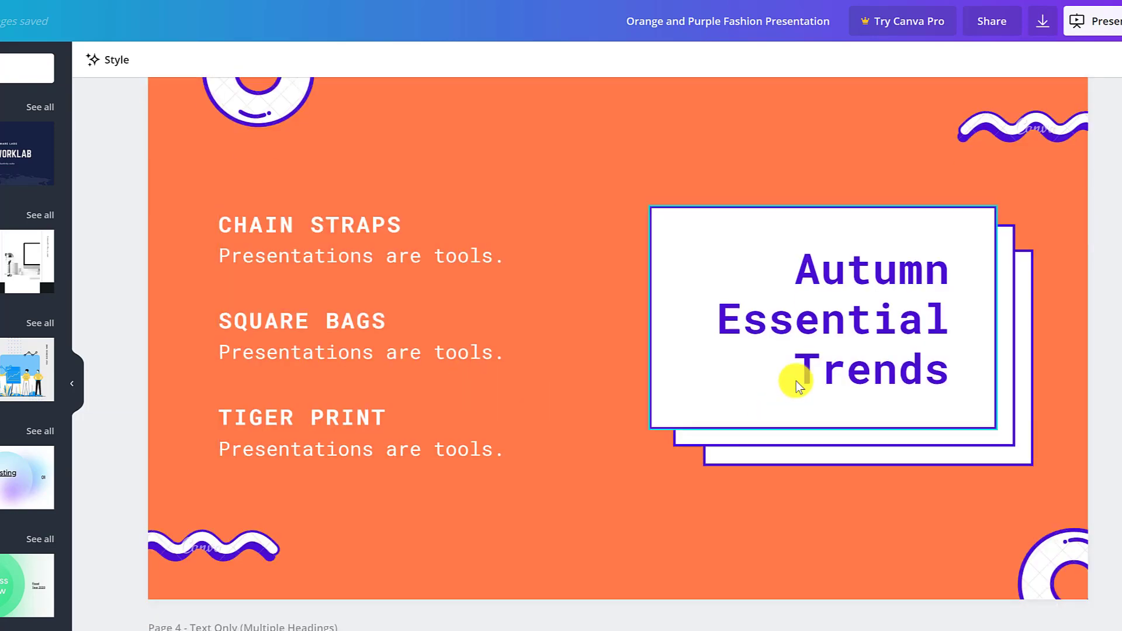
Step: Retype the Autumn Essential Trends heading on page 4 as 'Write Something'
click(860, 372)
click(861, 372)
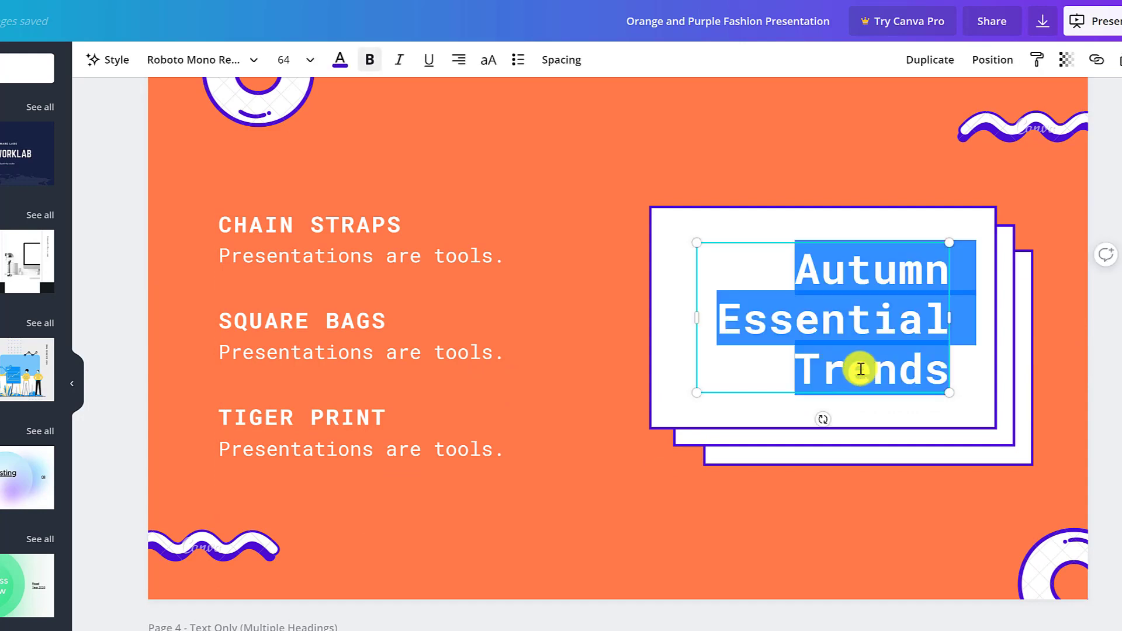
text(Write SO)
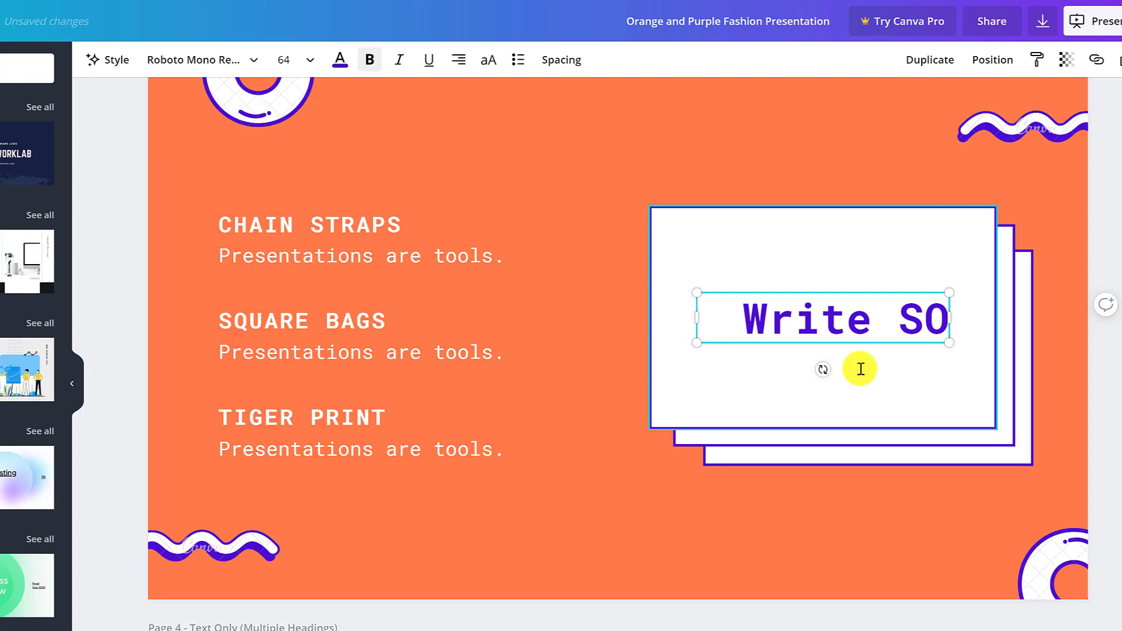
key(BackSpace)
text(om)
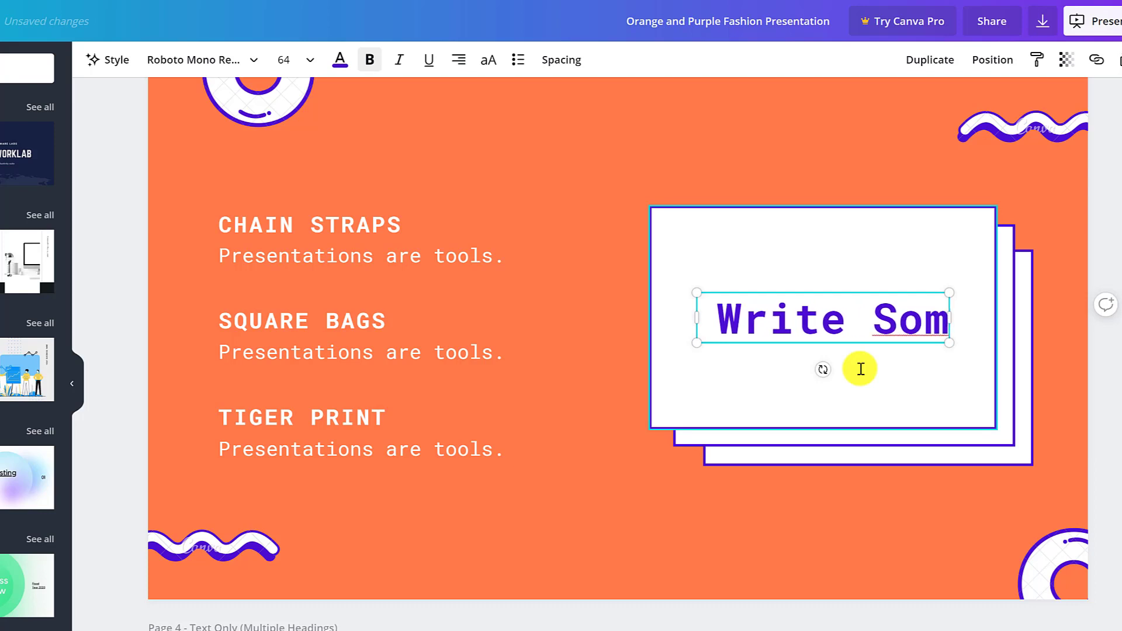
text(ehting)
key(BackSpace)
key(BackSpace)
key(BackSpace)
key(BackSpace)
key(BackSpace)
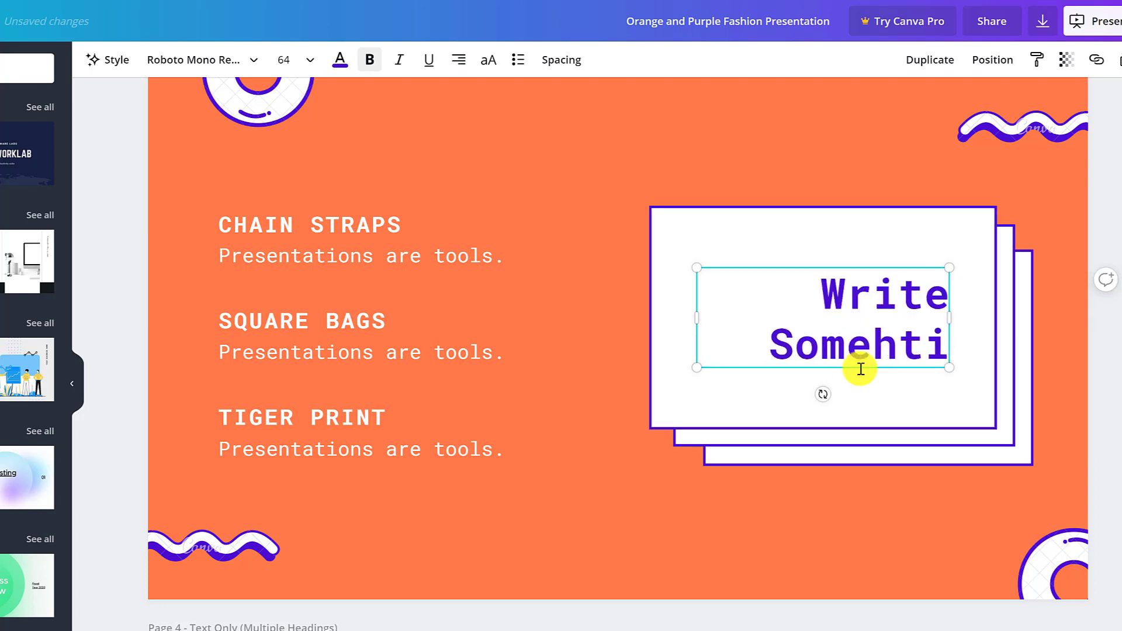
text(thing)
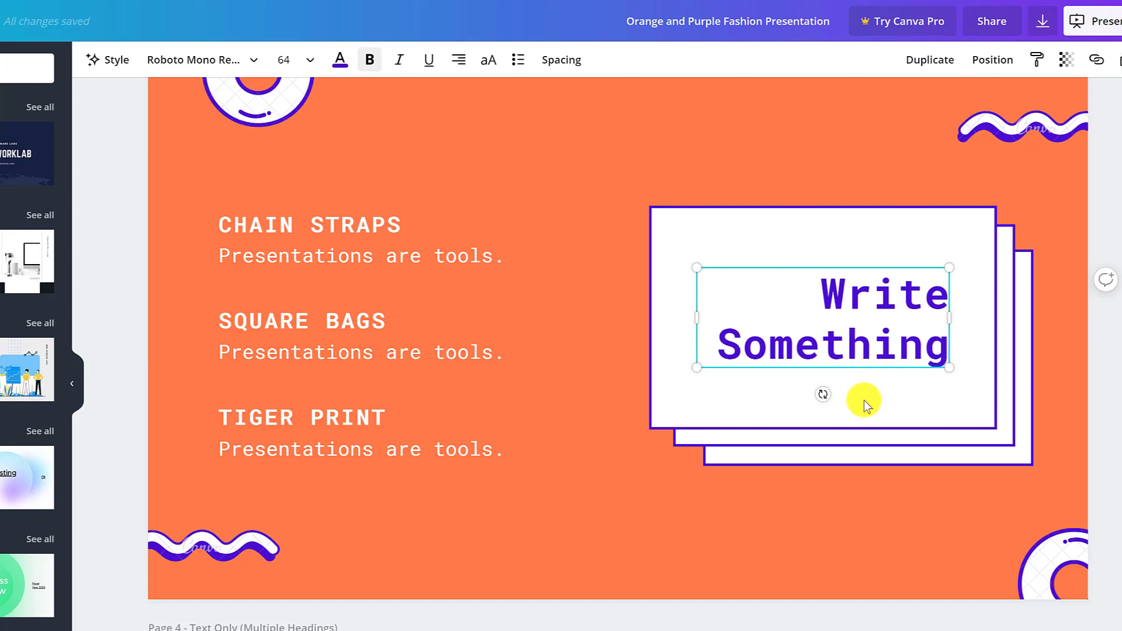
Step: Delete the front white card behind the Write Something heading
click(615, 439)
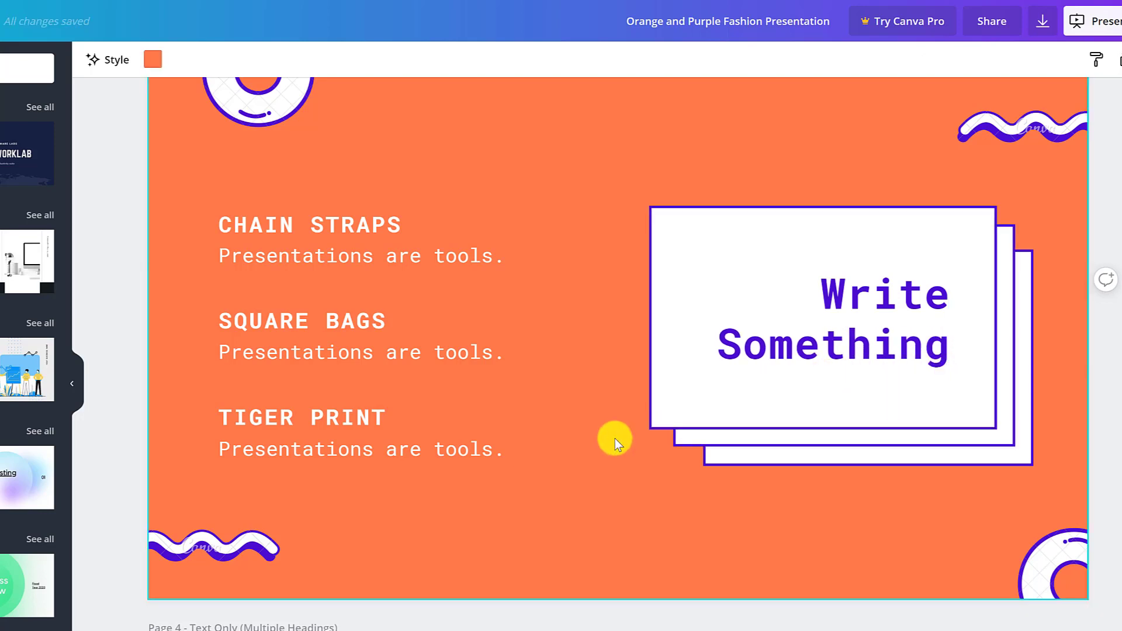
click(672, 424)
key(Delete)
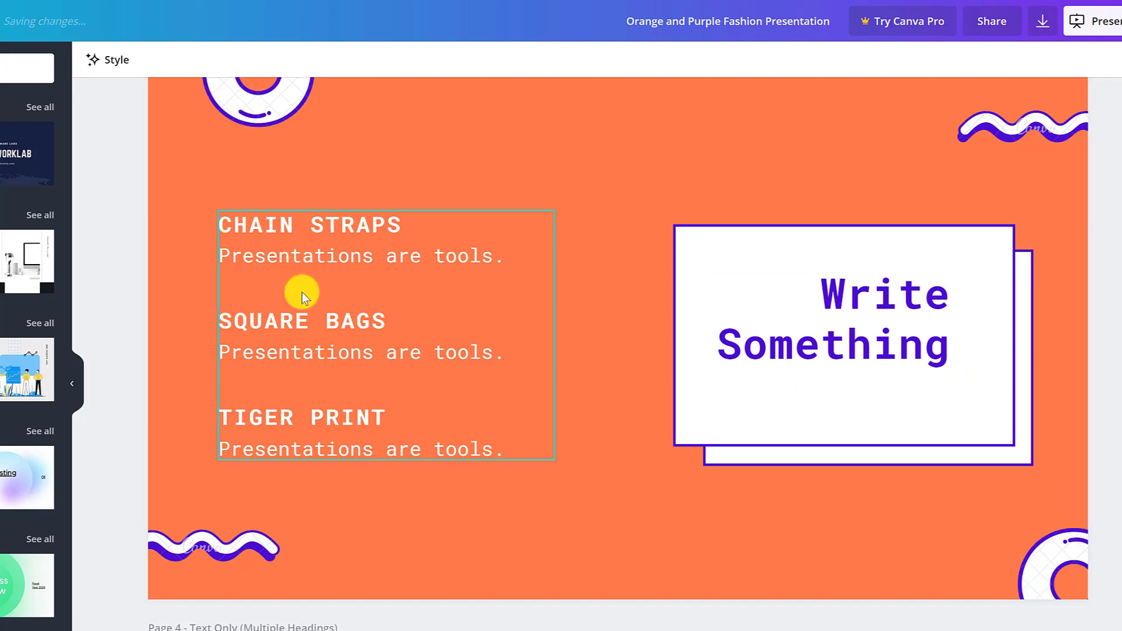
Step: Change the slide background from orange to the purple document colour
click(507, 128)
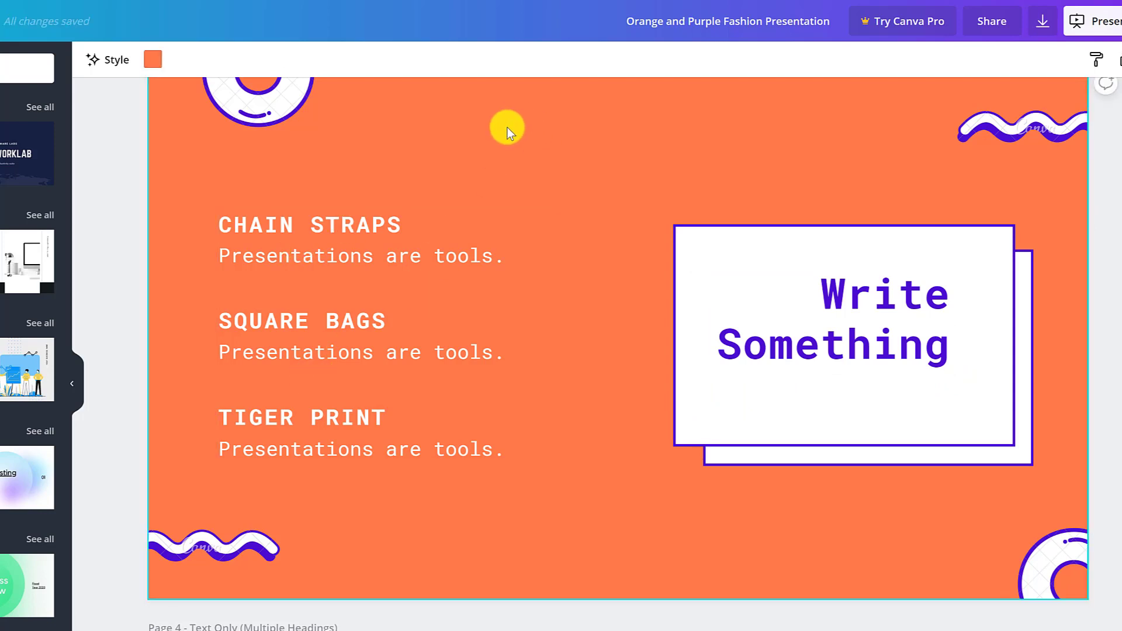
click(153, 59)
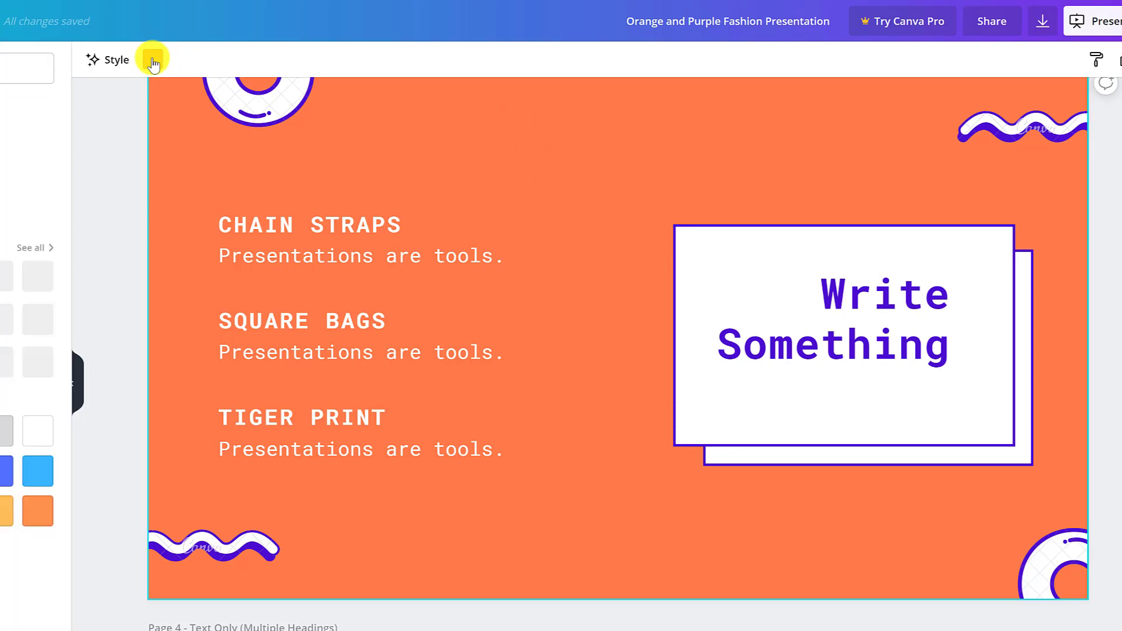
click(41, 210)
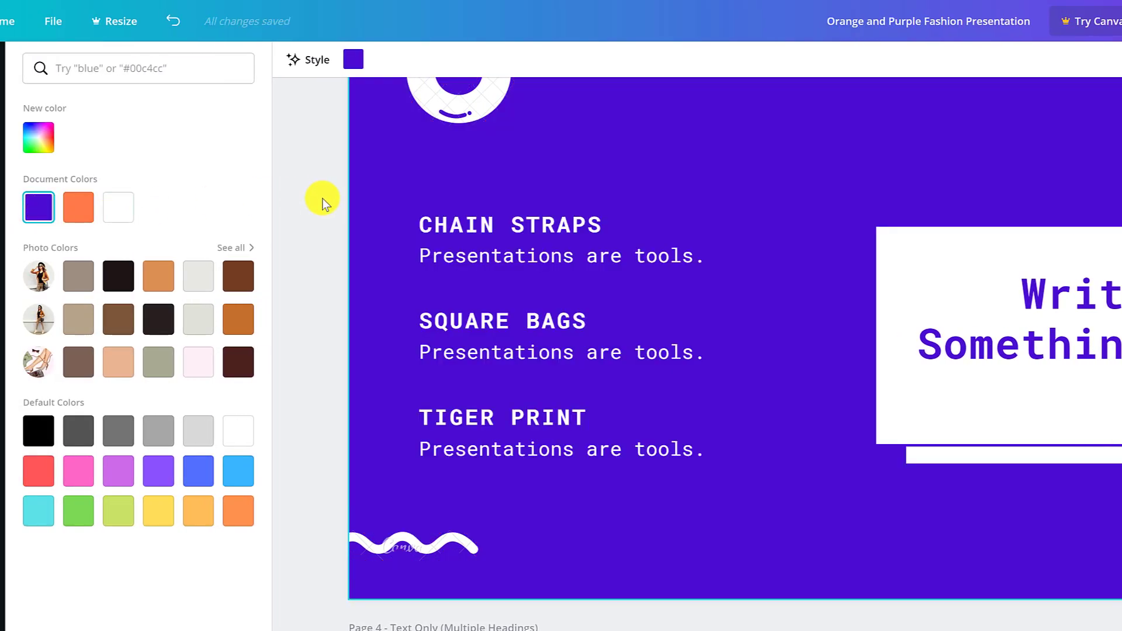
scroll(886, 254, up, 8)
scroll(864, 268, up, 4)
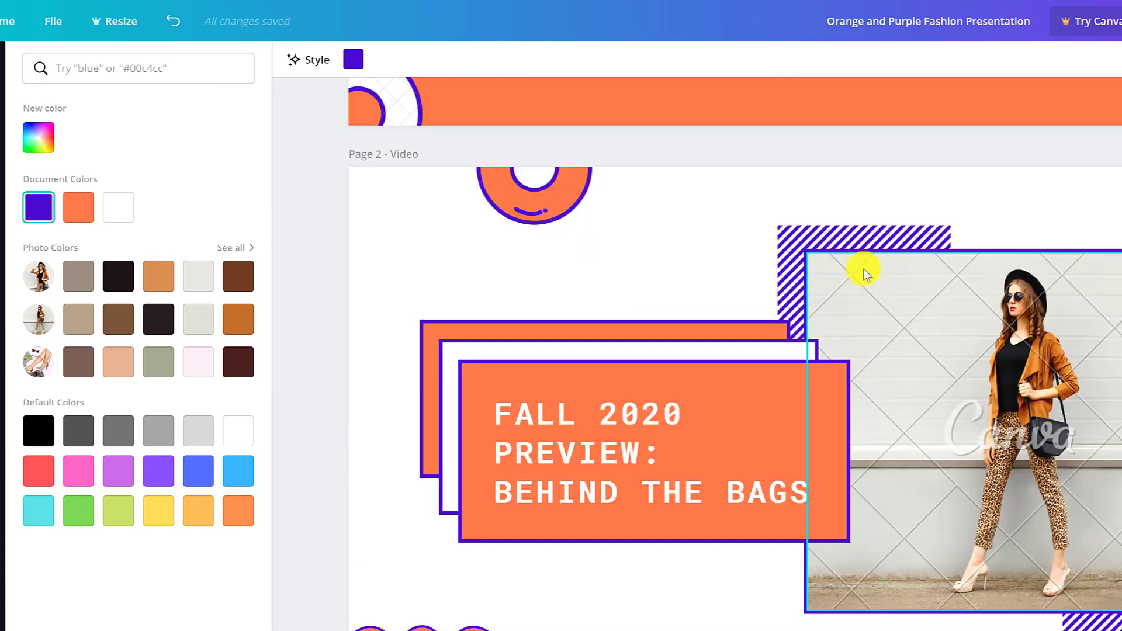
Step: Search photos for 'ocean' and drop the first result into the Fall 2020 Preview photo frame
scroll(951, 298, down, 3)
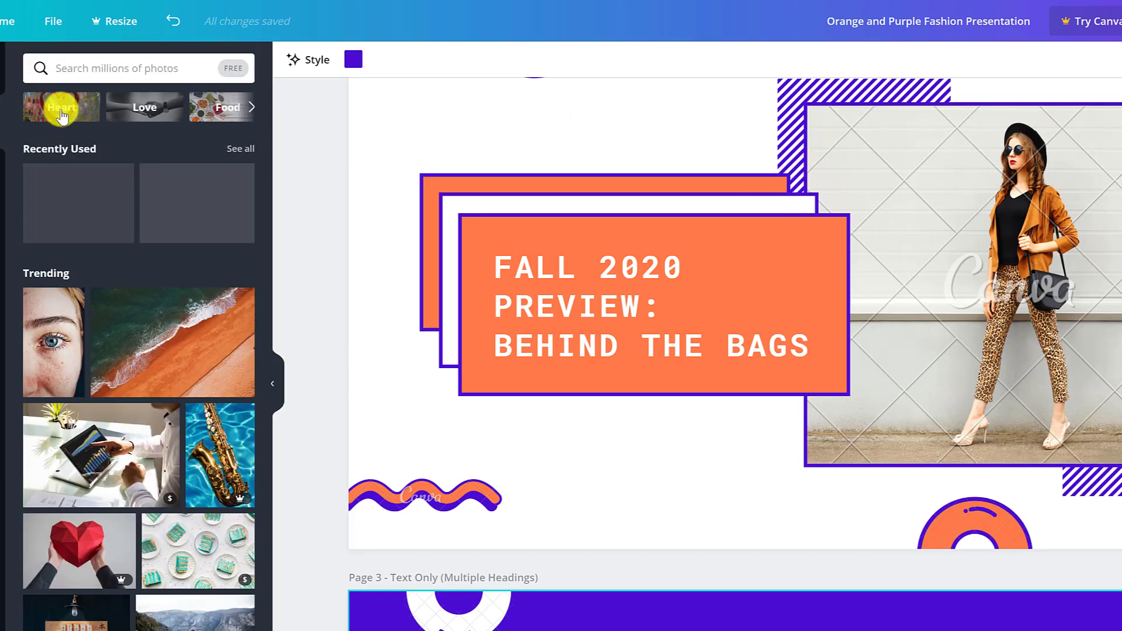
click(128, 70)
text(oc)
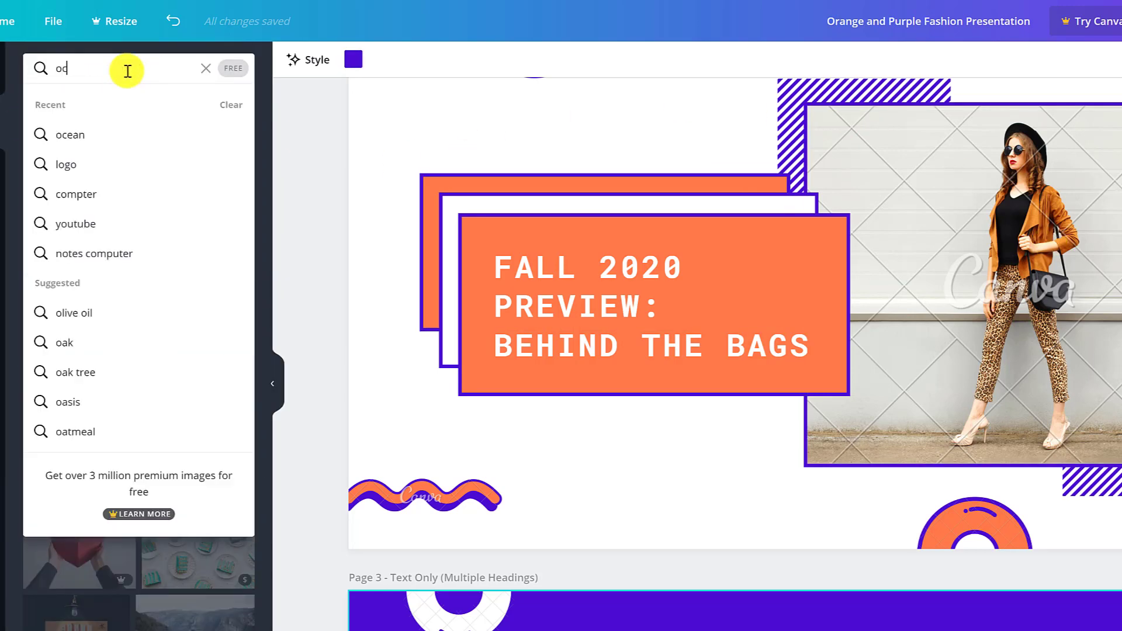
text(ean)
key(Return)
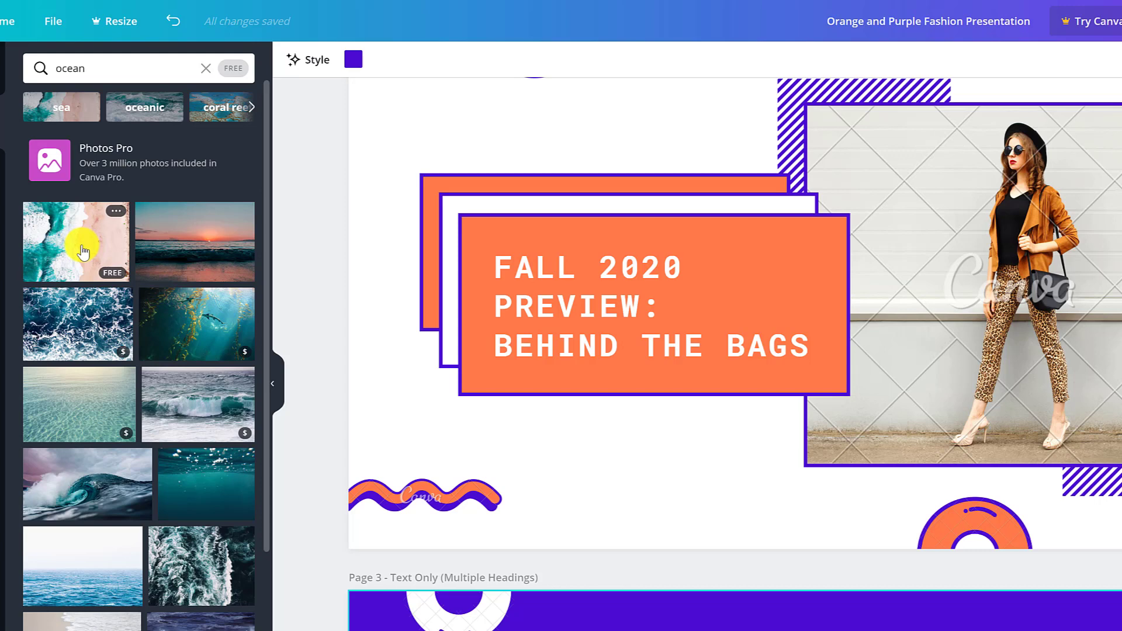
drag(78, 251, 889, 170)
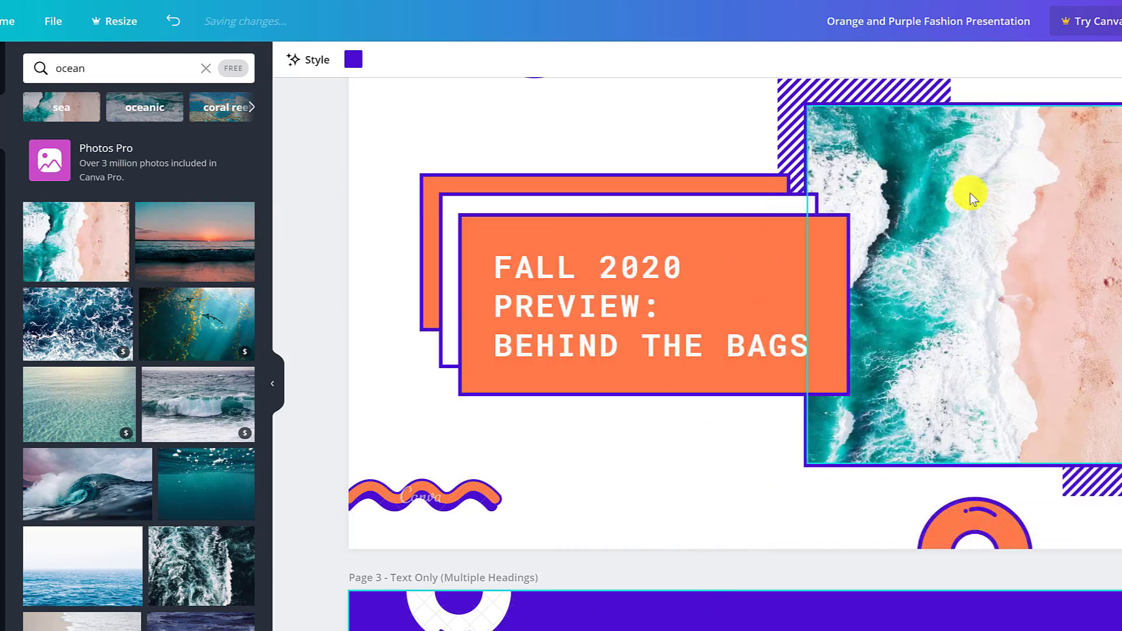
click(689, 468)
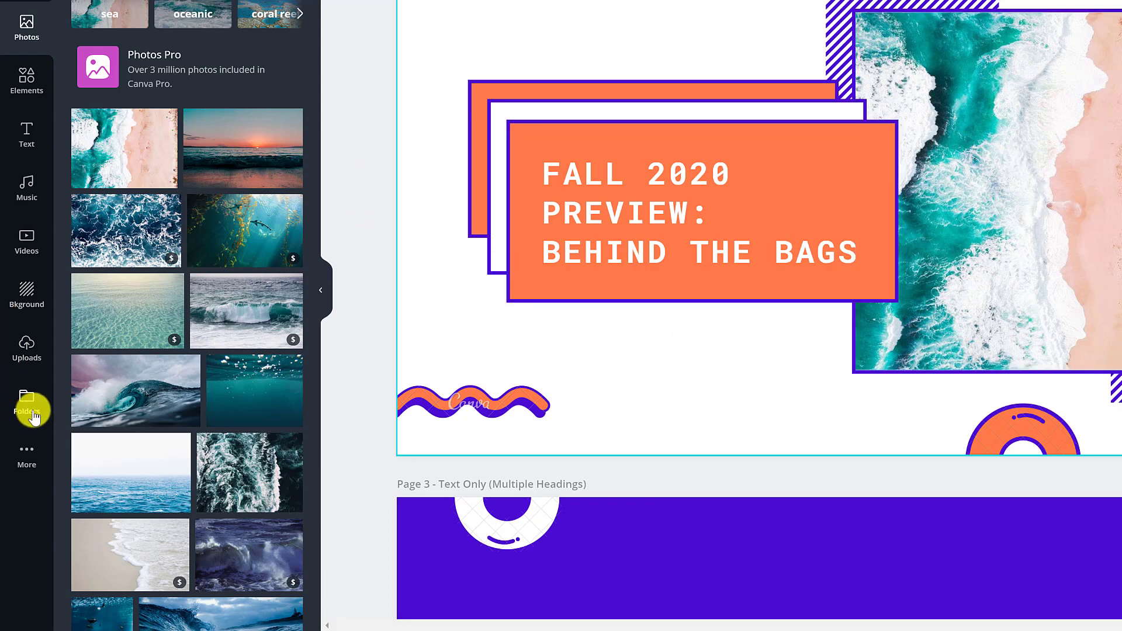
Step: Show the uploaded images and cancel the file picker without uploading anything
click(30, 351)
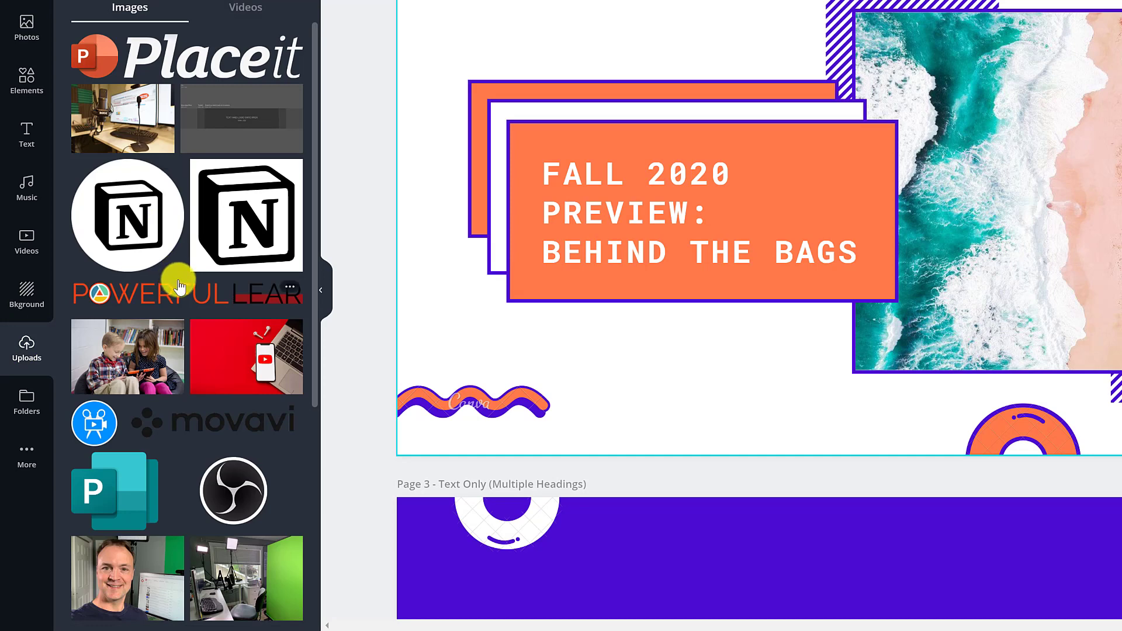
scroll(178, 287, down, 4)
scroll(179, 286, up, 2)
scroll(178, 286, up, 2)
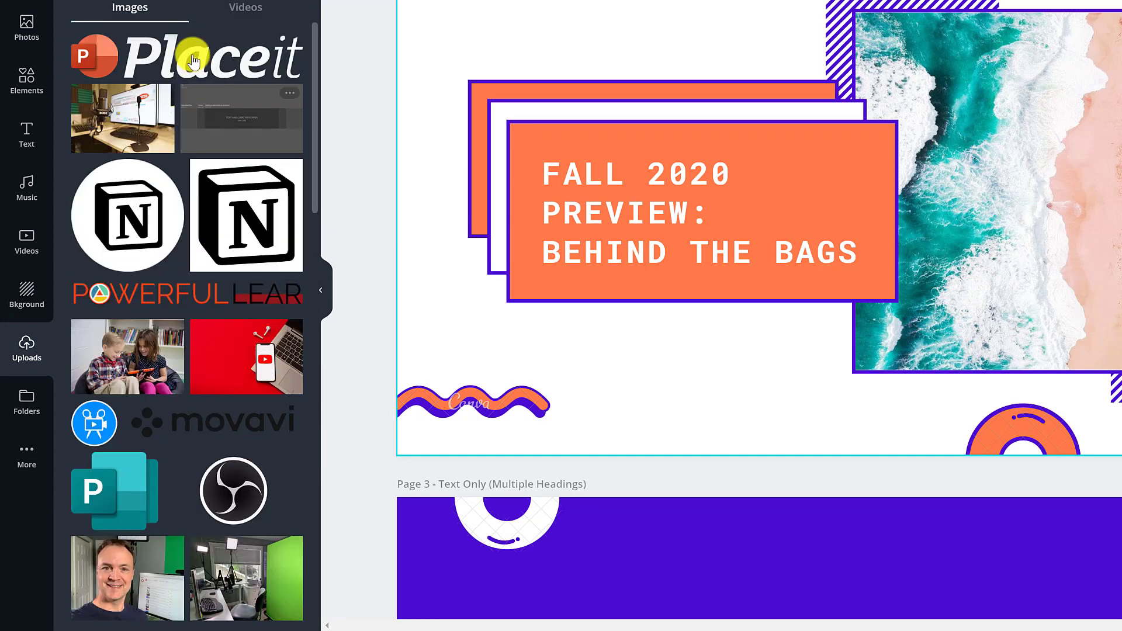
click(242, 1)
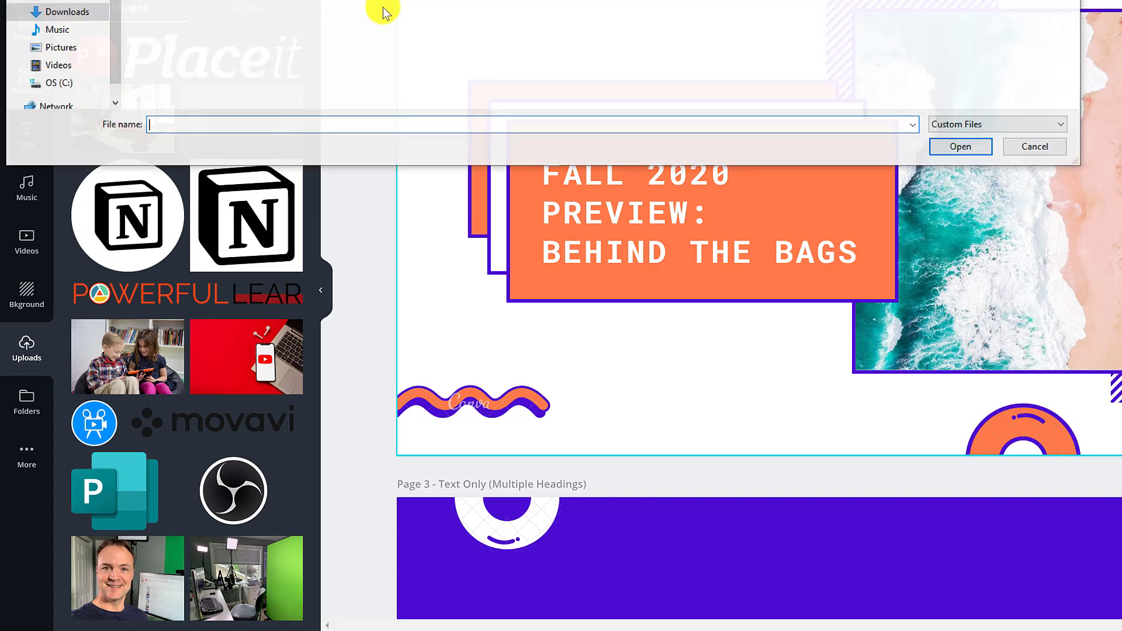
click(1034, 147)
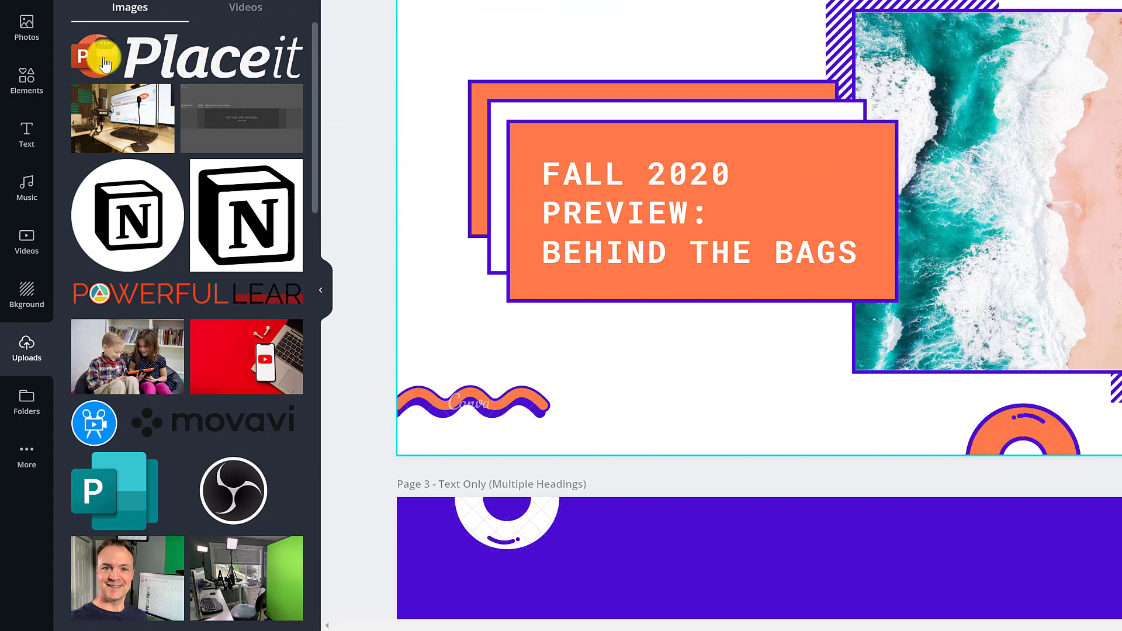
Step: Place the PowerPoint logo on the slide, shift it right, then delete it again
drag(100, 67, 608, 121)
drag(847, 386, 980, 381)
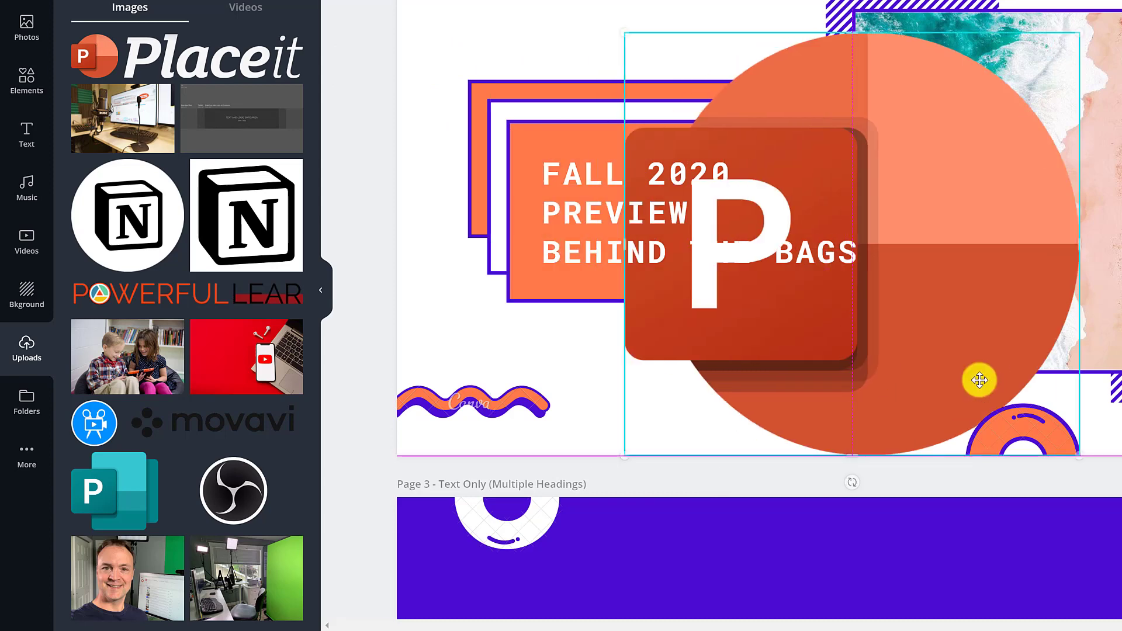
key(Delete)
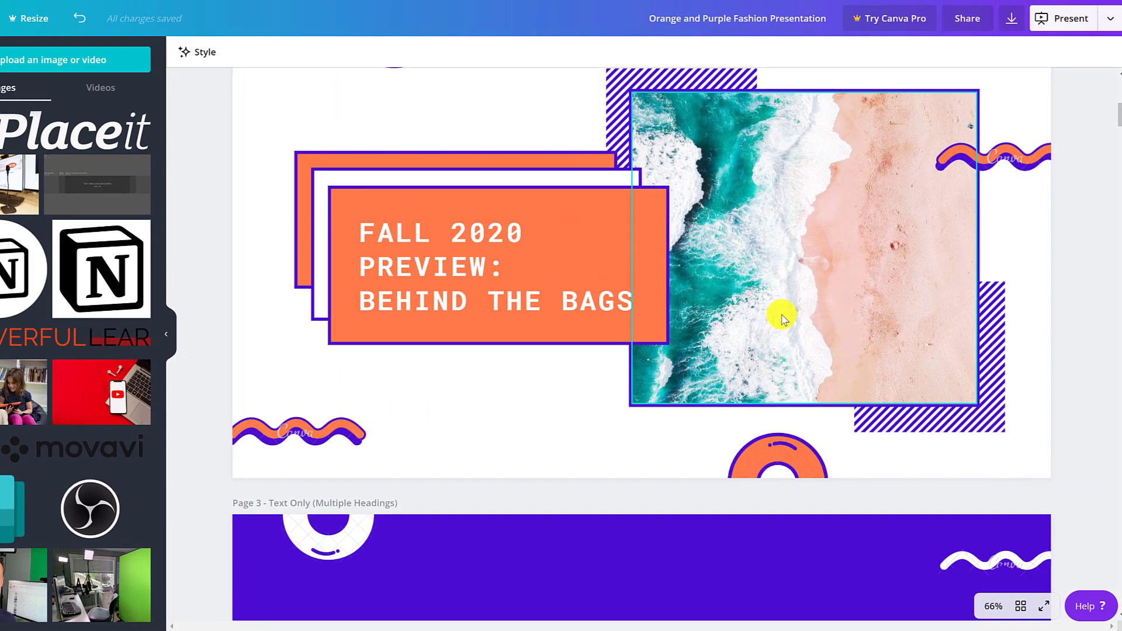
scroll(888, 292, down, 5)
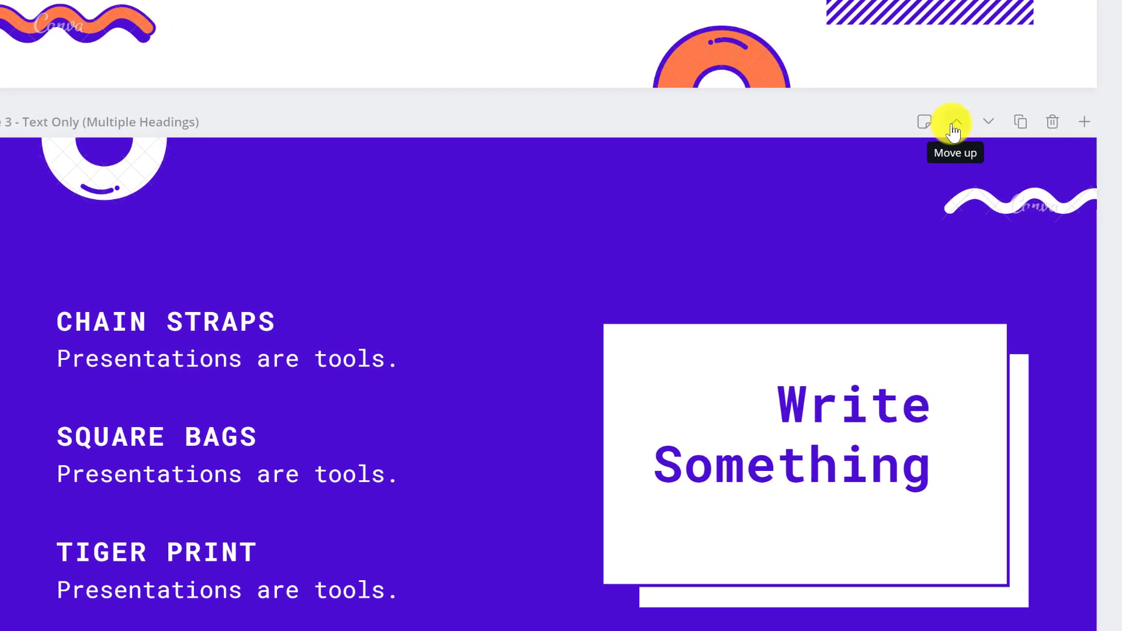
Step: Move the Text Only page above Video, delete the Chain Straps page, and add then remove a blank page
click(952, 126)
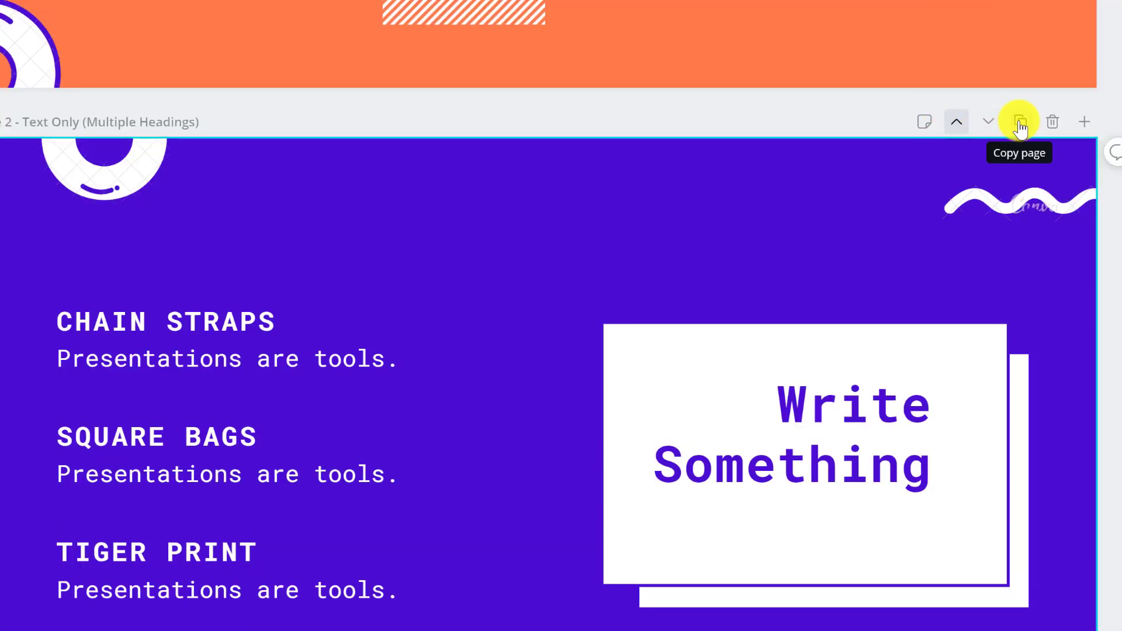
click(1052, 121)
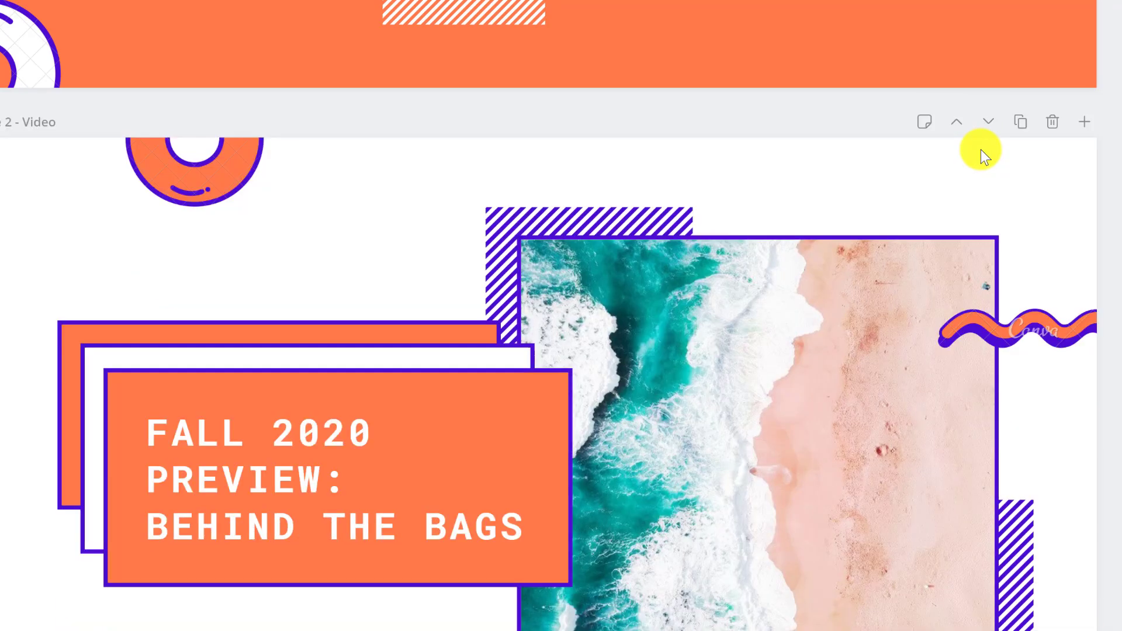
click(1085, 123)
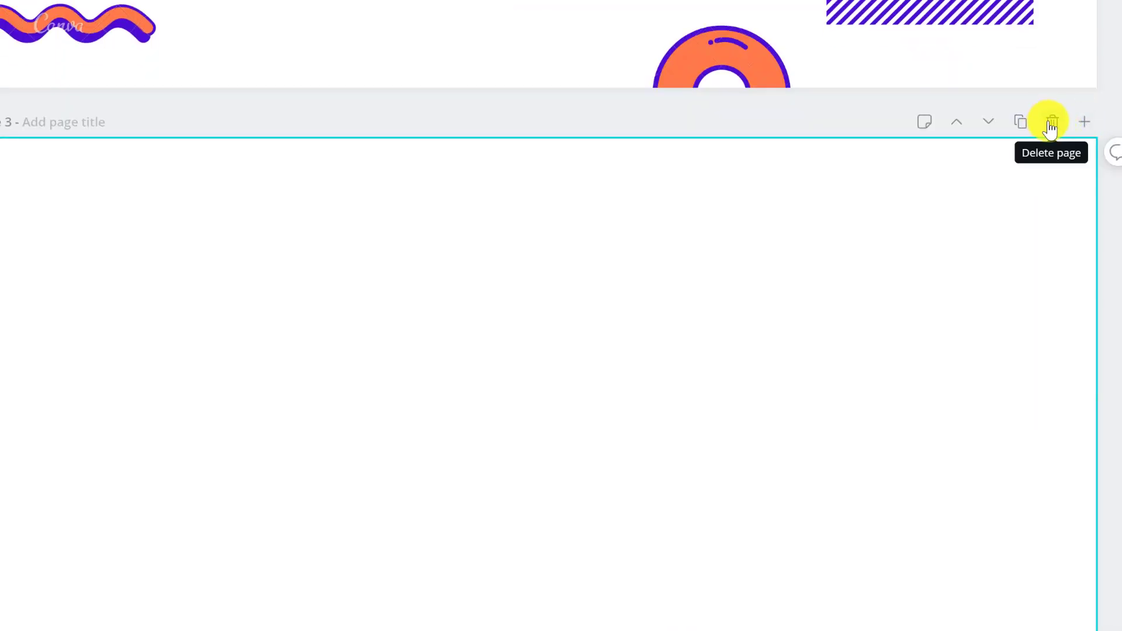
click(1052, 124)
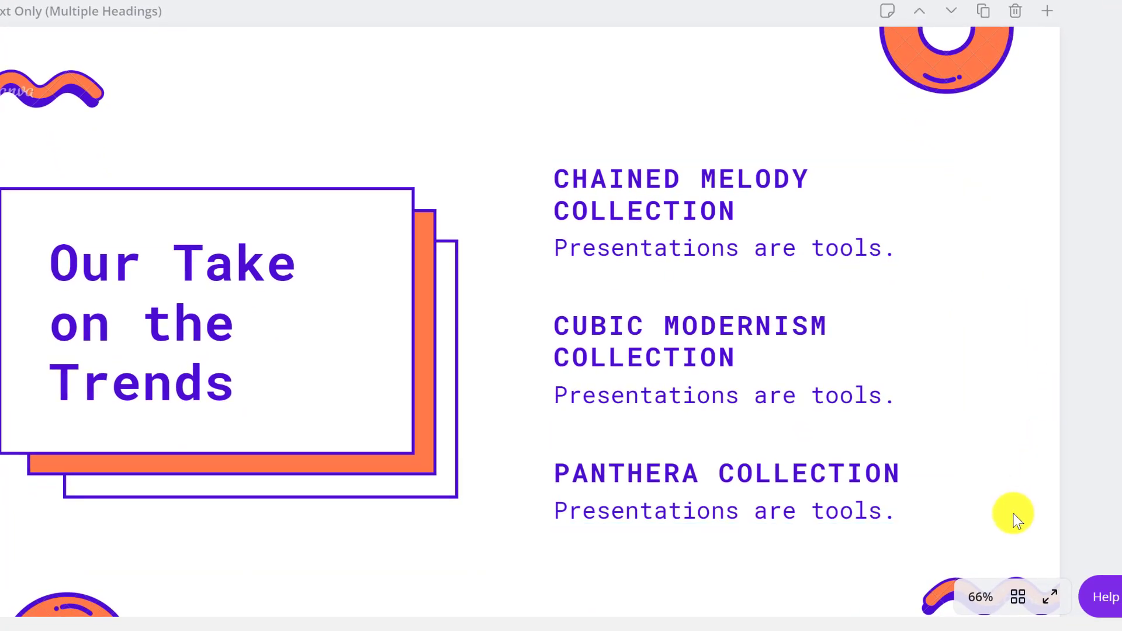
Step: In grid view, delete the Team page and every remaining page, leaving one blank page
click(1018, 597)
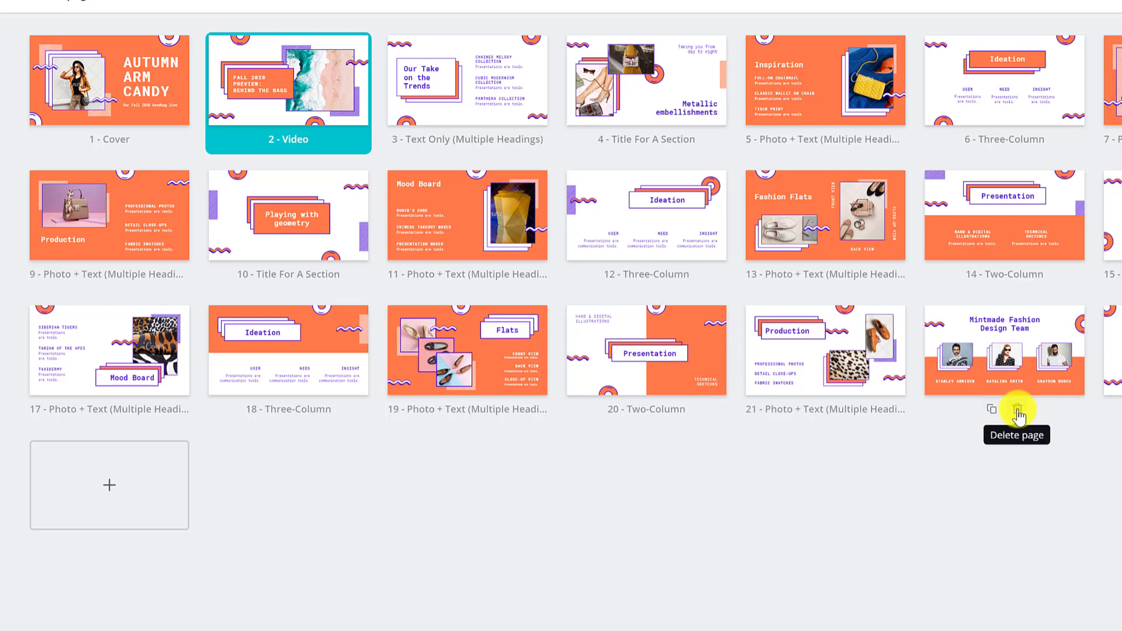
click(1017, 411)
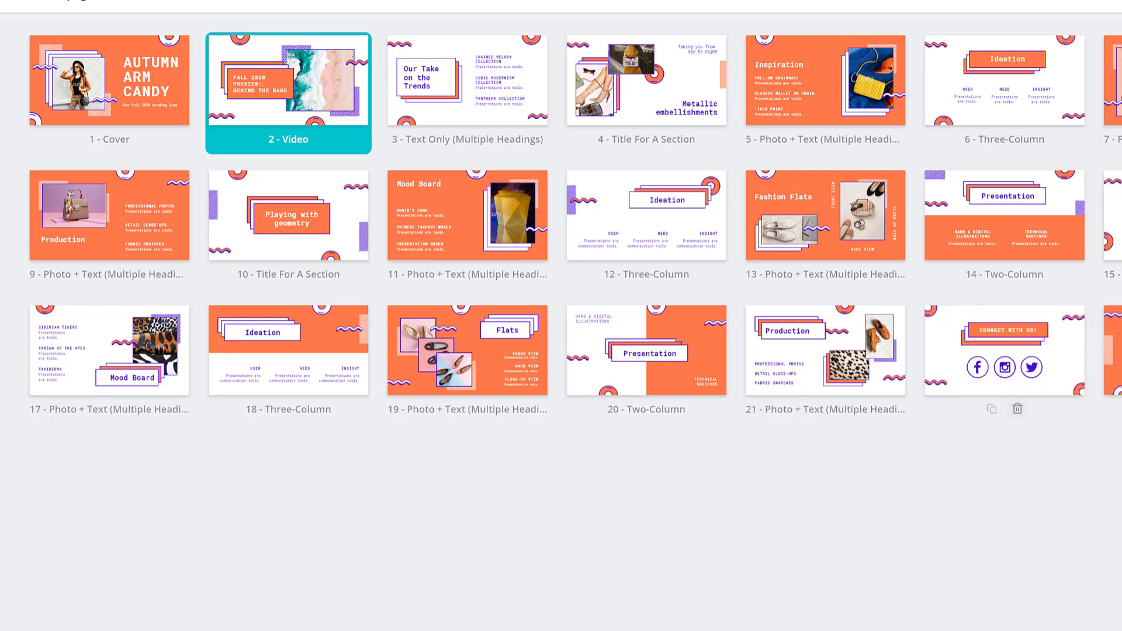
drag(964, 298, 270, 204)
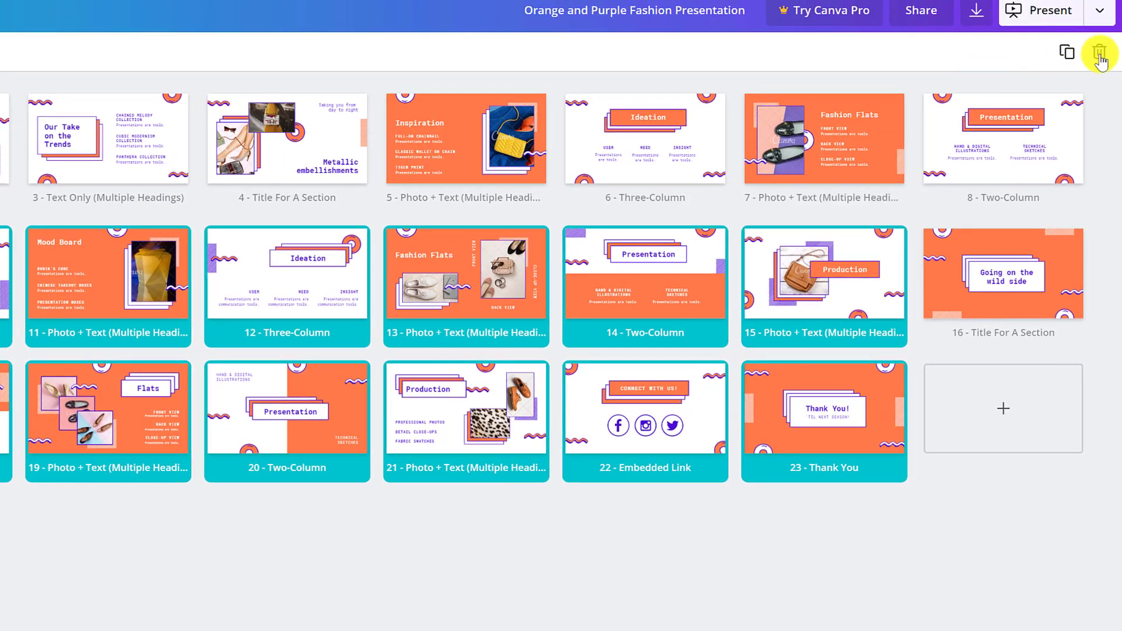
click(1098, 59)
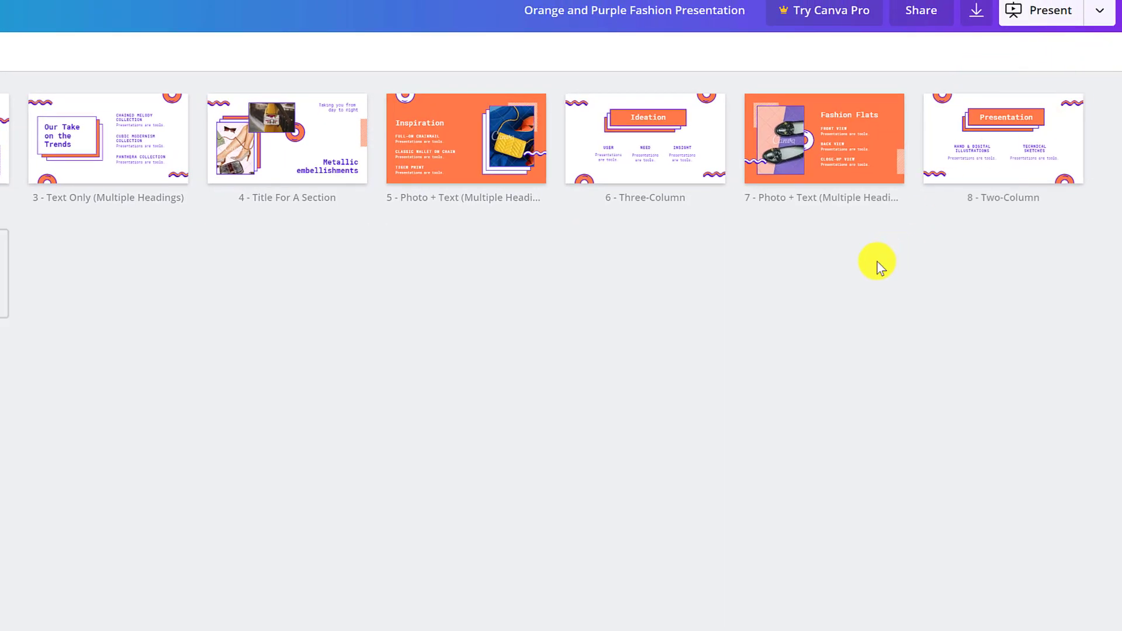
drag(916, 175, 1, 92)
click(1099, 58)
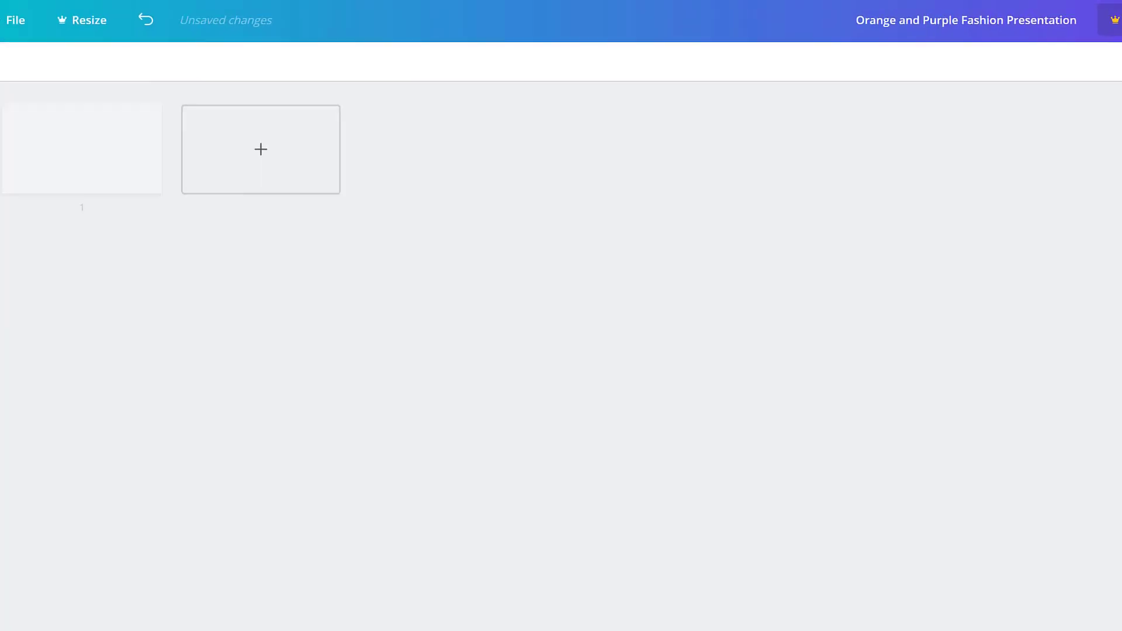
Step: Find the Blue and White Illustrative Technology Startup Business Plan template's page list in Templates
click(26, 73)
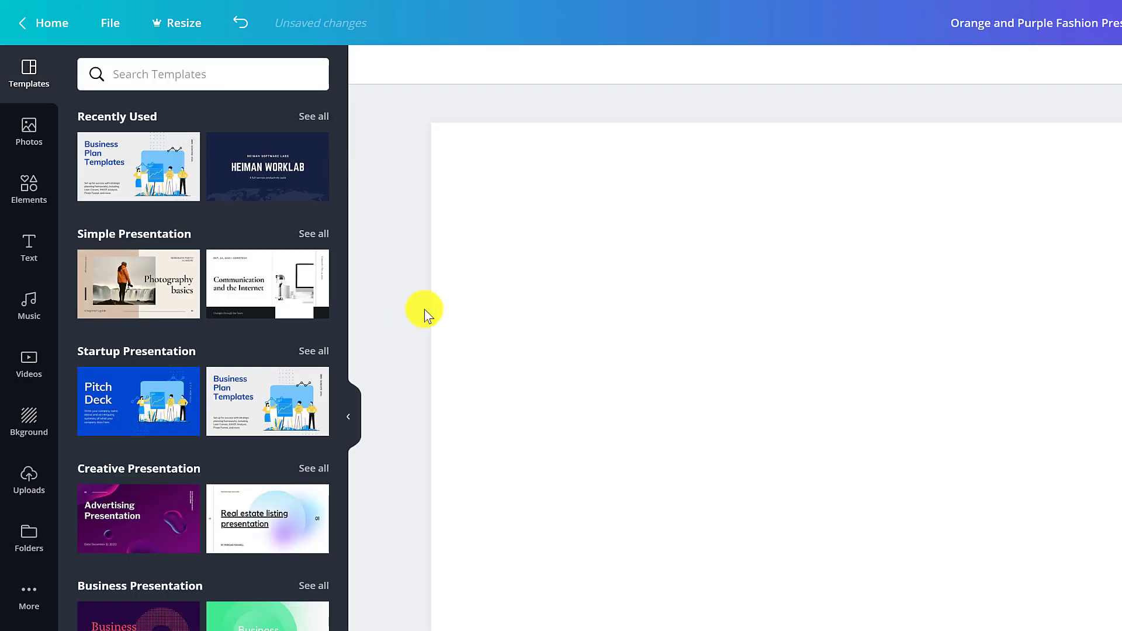
click(241, 411)
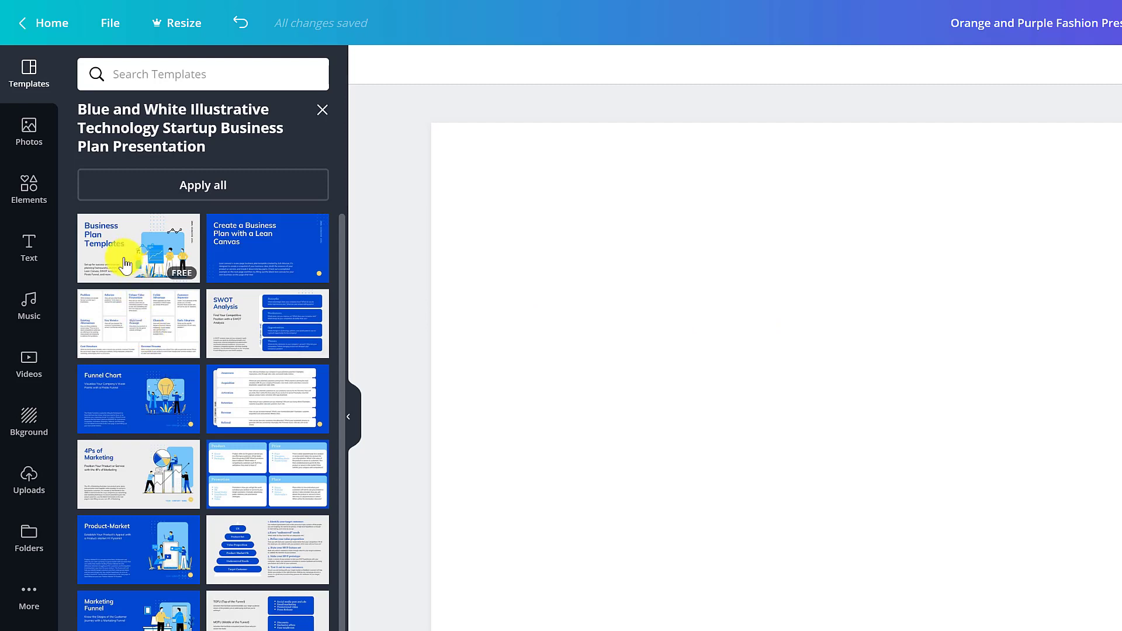
scroll(188, 464, down, 4)
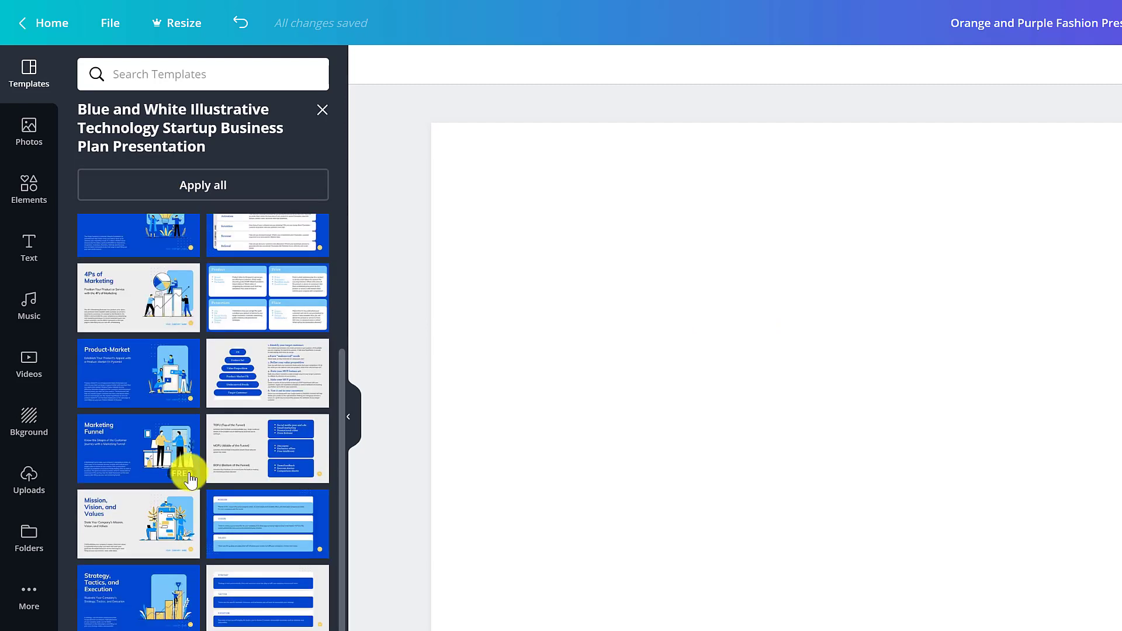
scroll(188, 463, up, 4)
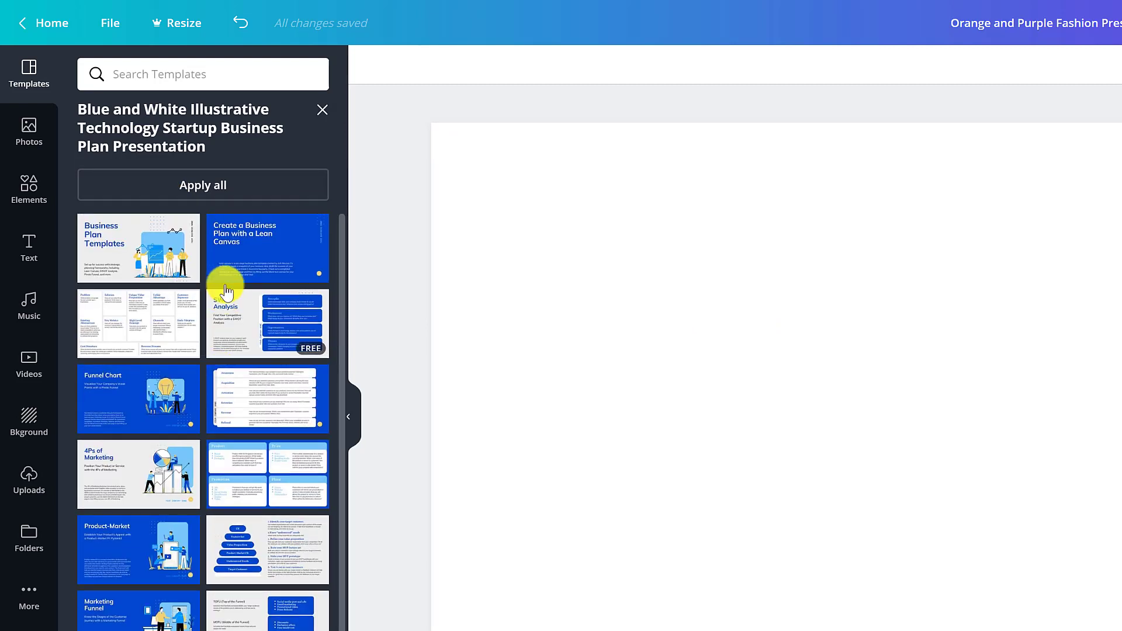
Step: Apply the template to all pages and review slides such as SWOT Analysis and Funnel Chart
click(206, 188)
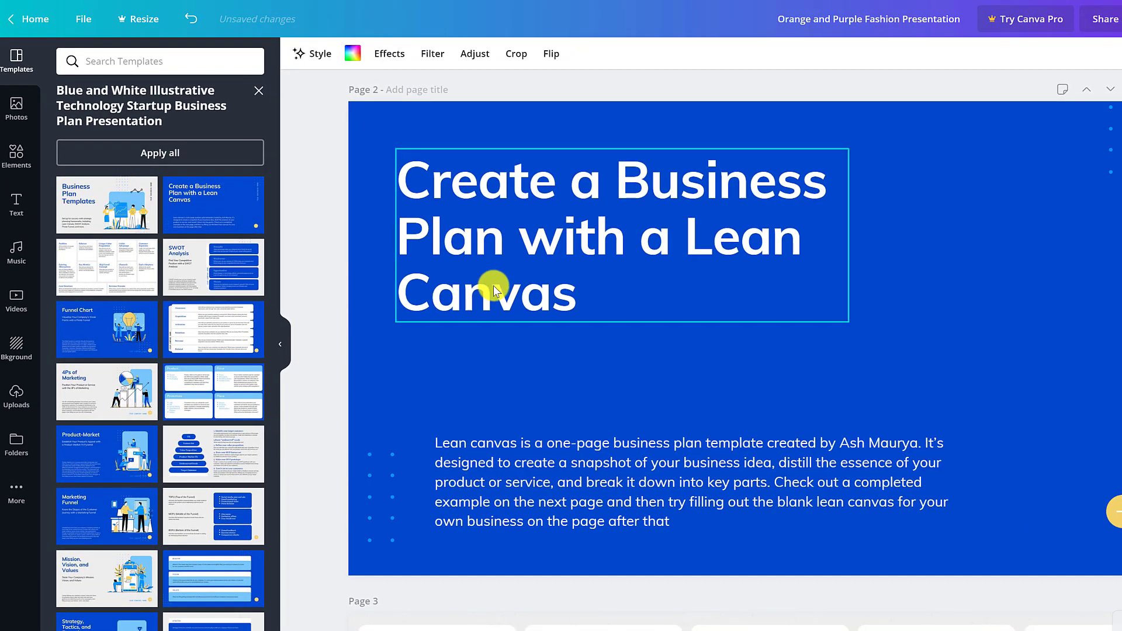
scroll(491, 283, down, 10)
scroll(526, 300, down, 8)
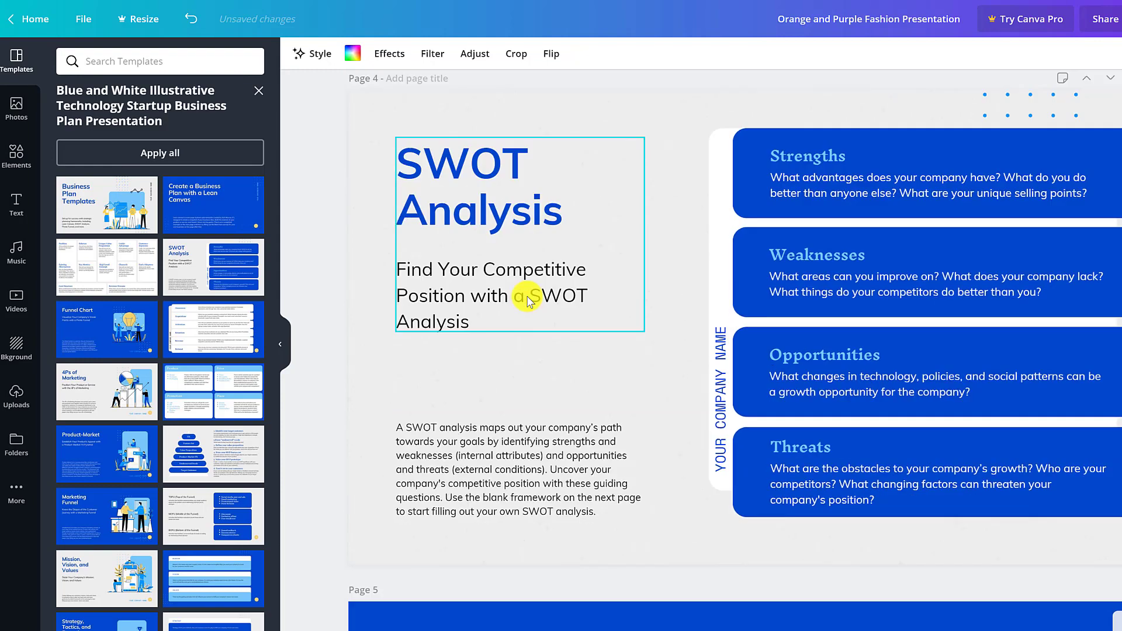
scroll(690, 293, down, 2)
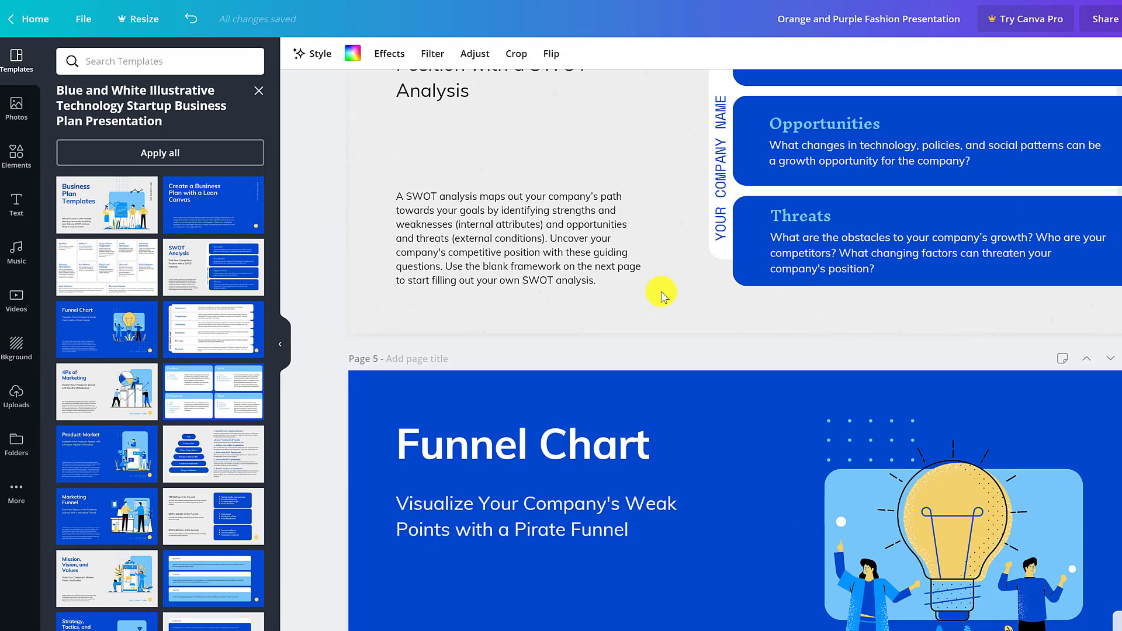
scroll(661, 291, down, 1)
scroll(660, 292, up, 4)
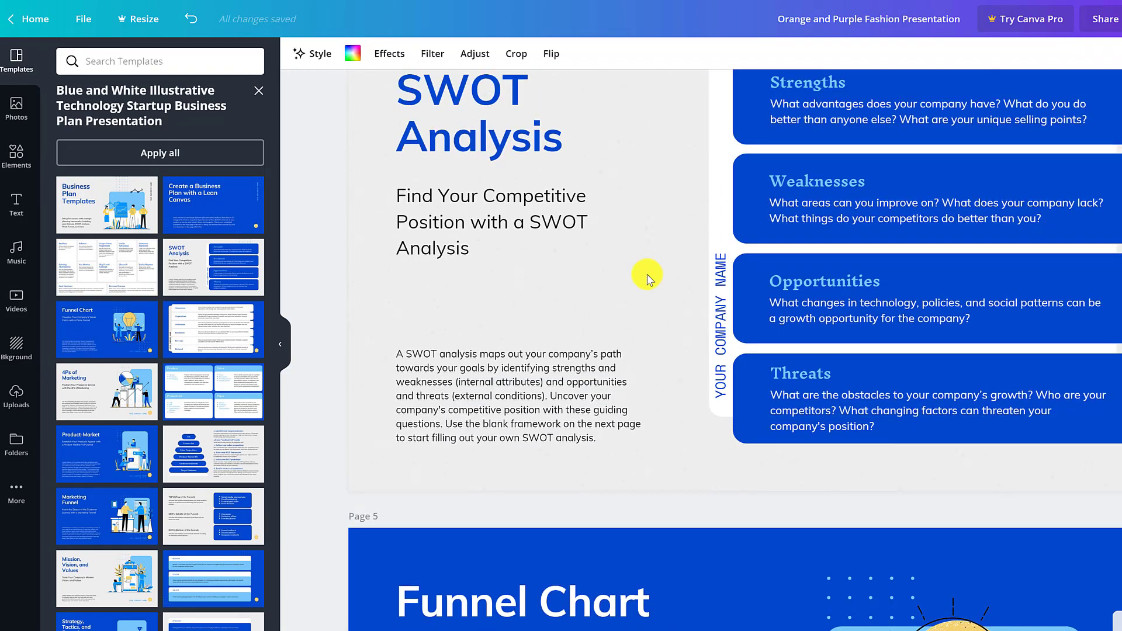
scroll(647, 277, up, 1)
scroll(496, 326, down, 5)
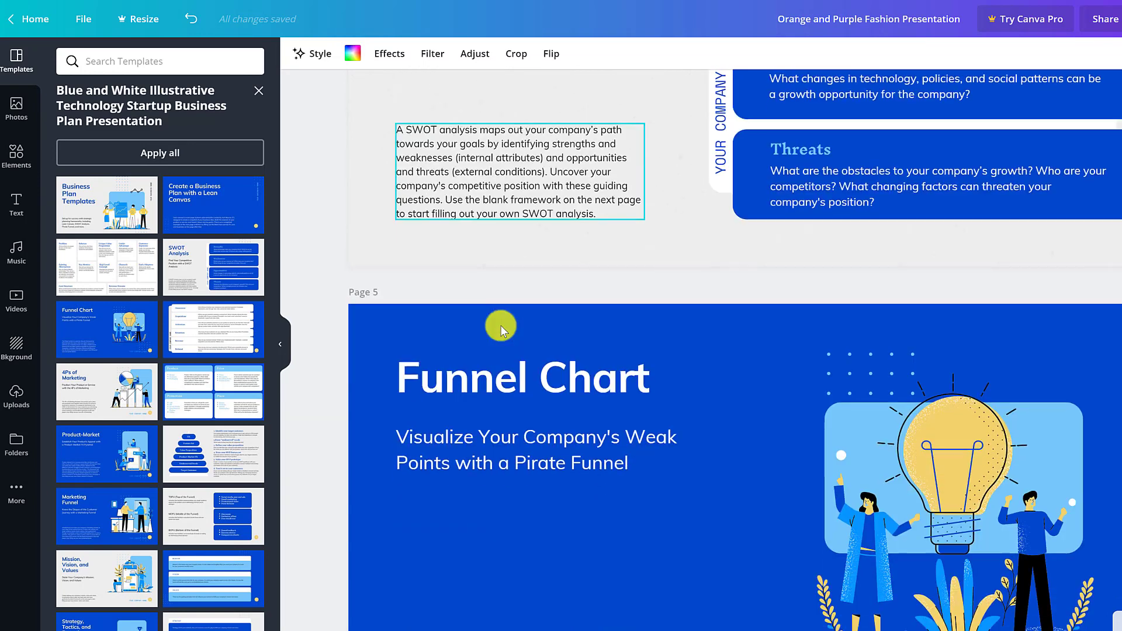
scroll(521, 322, up, 3)
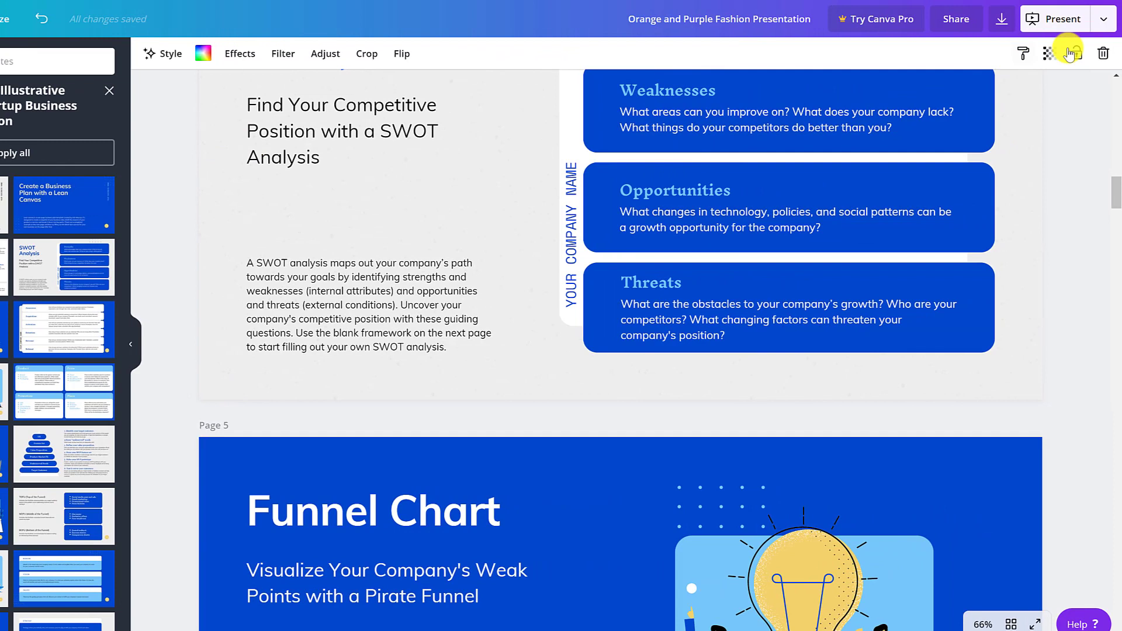
Step: Download all pages as a Microsoft PowerPoint .pptx file
click(1069, 54)
click(1067, 26)
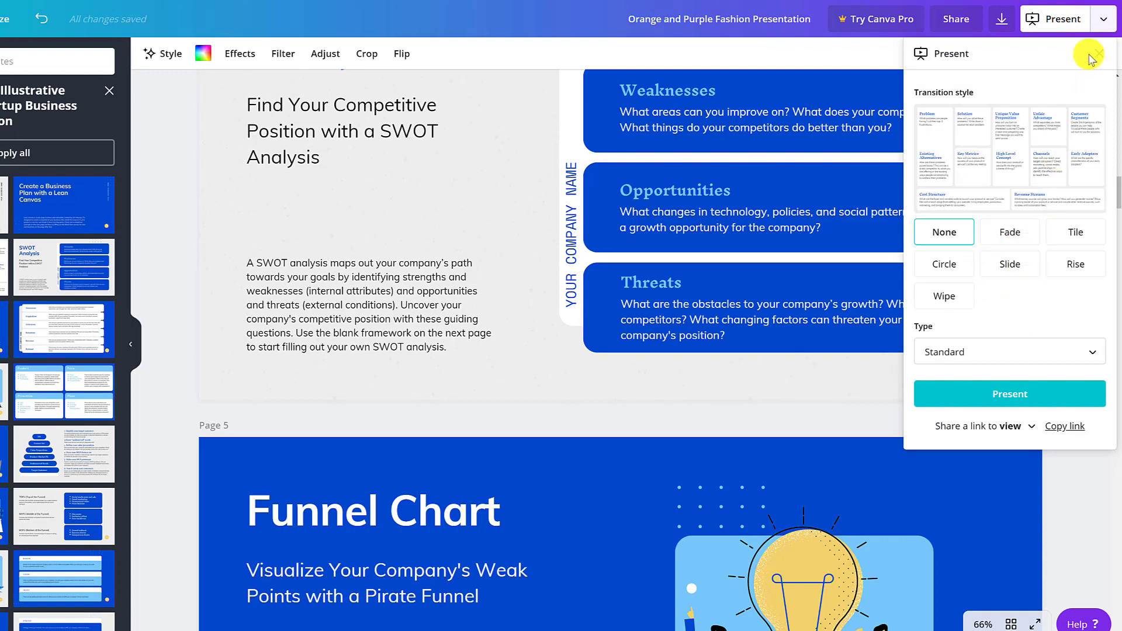
click(1101, 24)
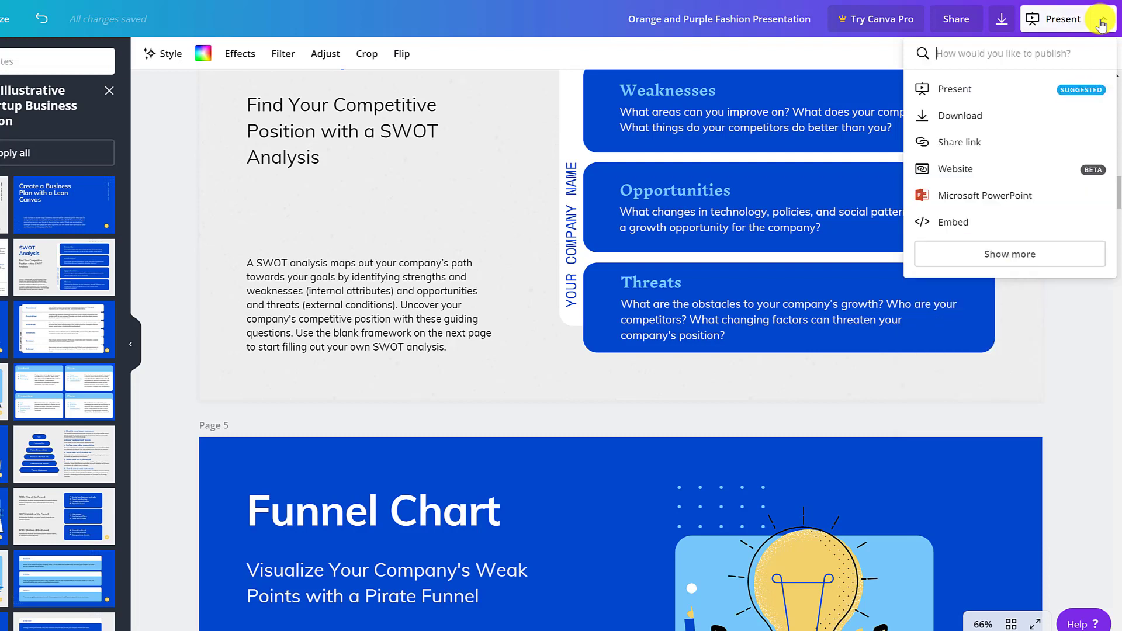
click(994, 199)
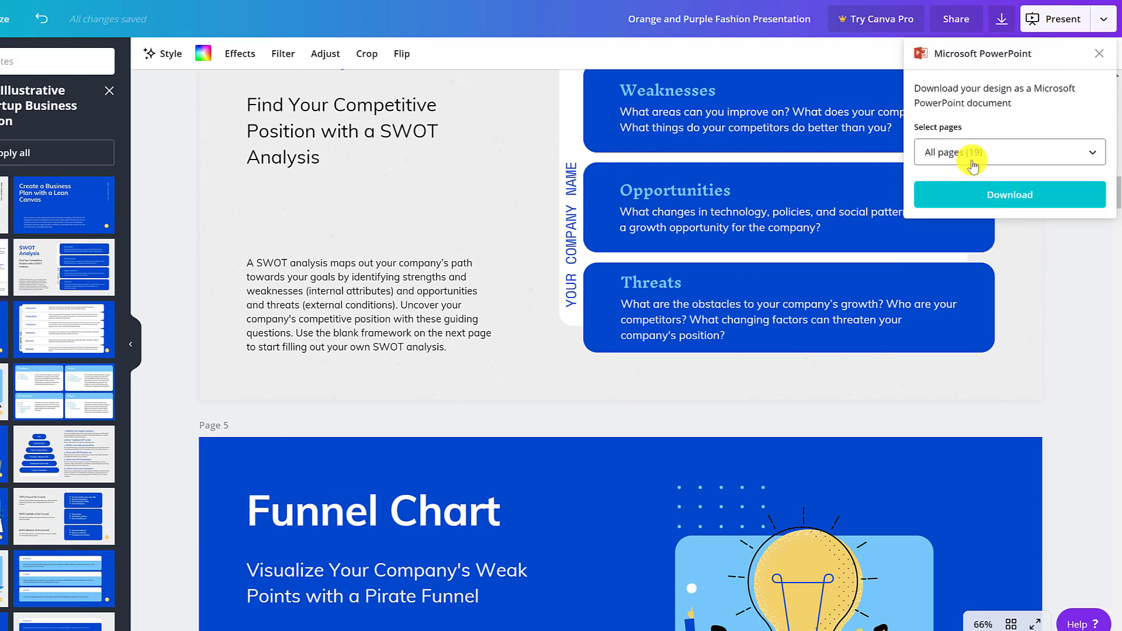
click(1000, 194)
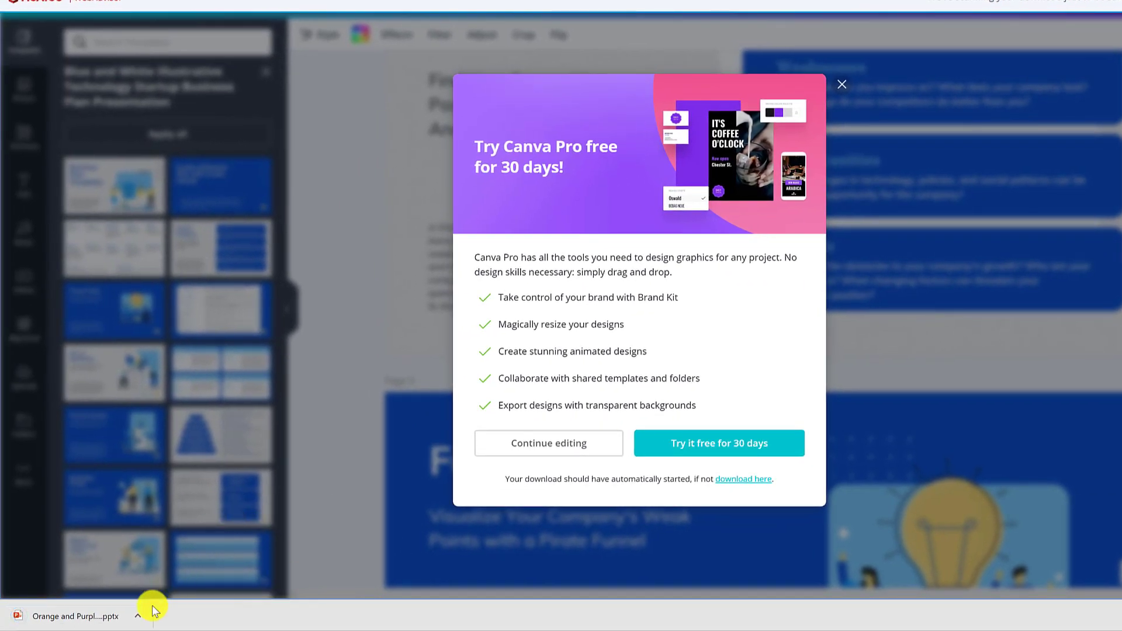
Step: Open the downloaded business-plan .pptx from the browser download bar in PowerPoint
click(94, 613)
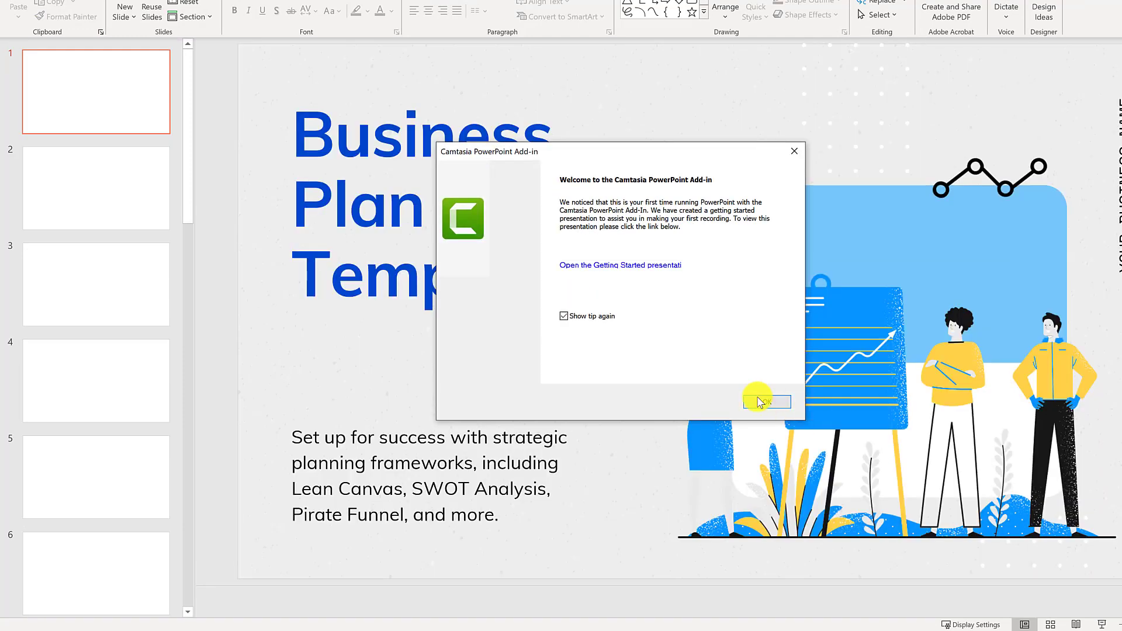
Step: Replace 'Canvas' with 'Change' in slide 2's title, then select slide 5's lightbulb image
click(795, 152)
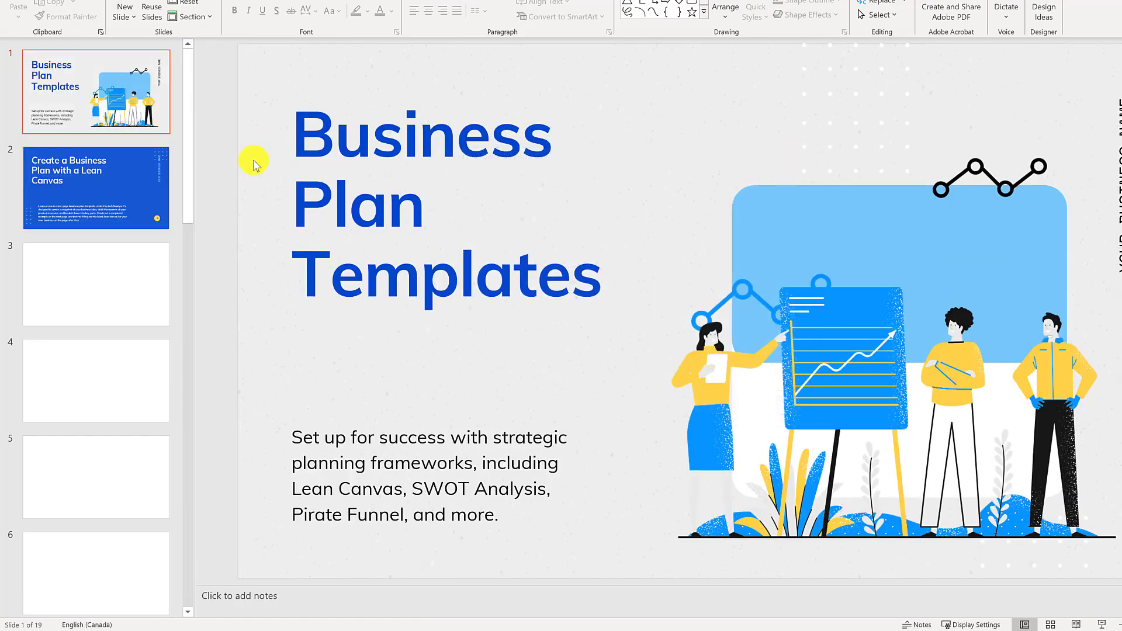
click(127, 176)
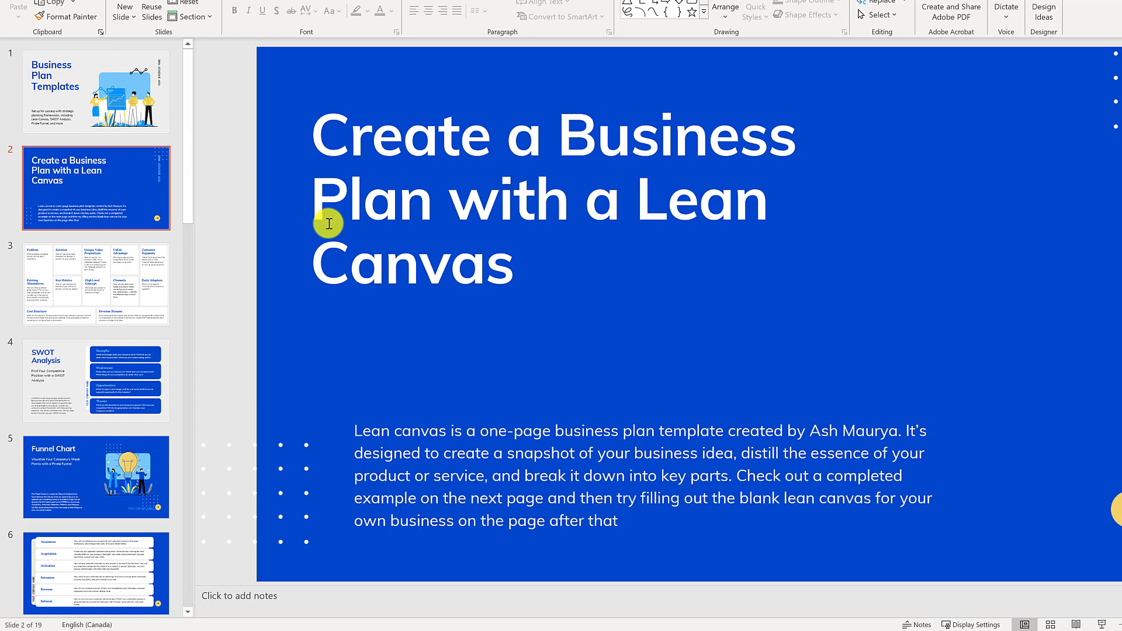
click(377, 201)
drag(509, 279, 346, 257)
text(Change)
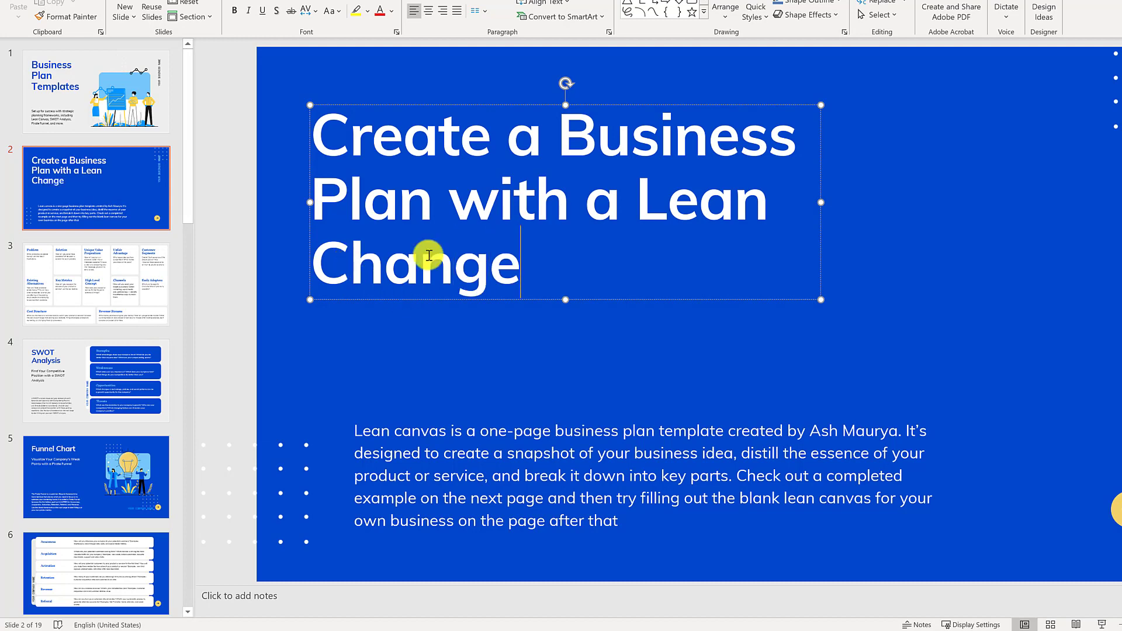
click(95, 446)
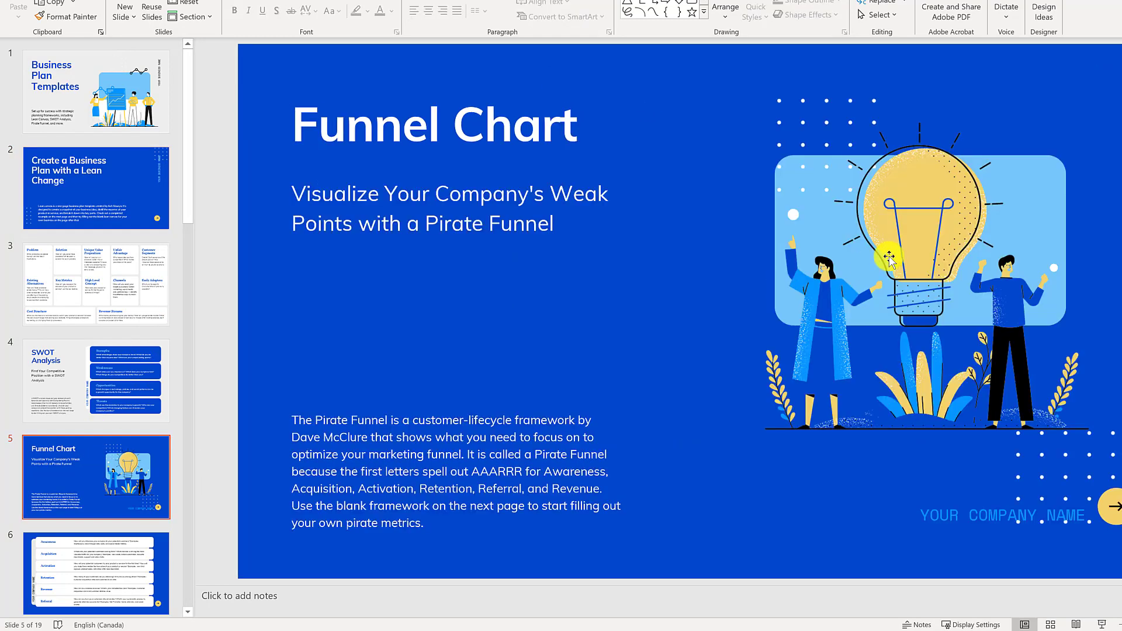
click(888, 255)
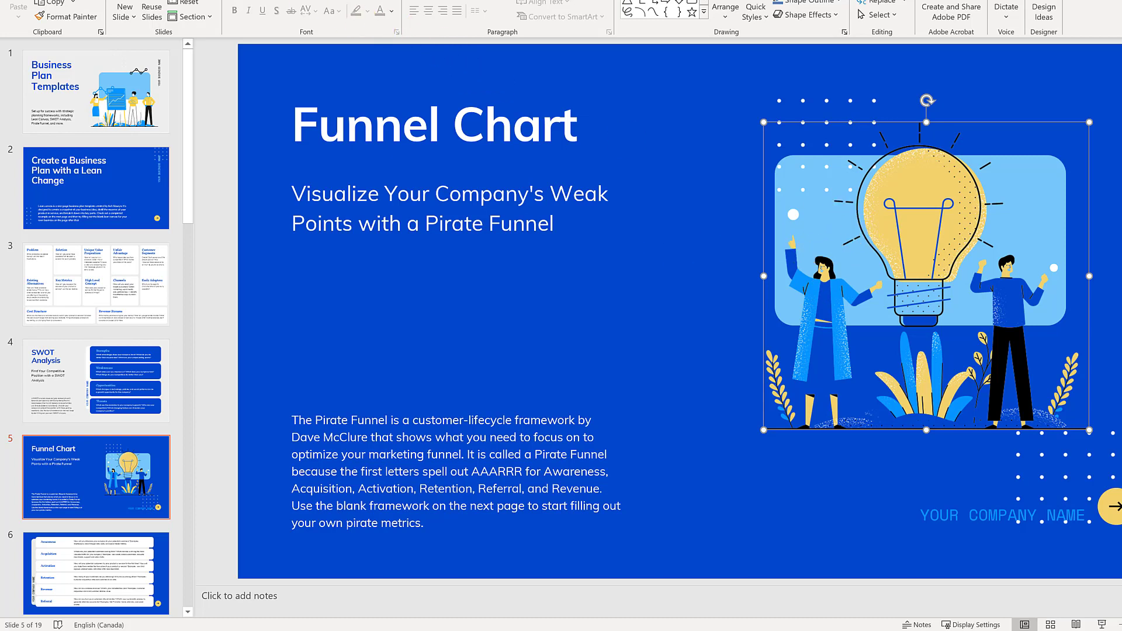
Step: Give the lightbulb a Fly In animation and the Funnel Chart slide a Push transition
click(266, 1)
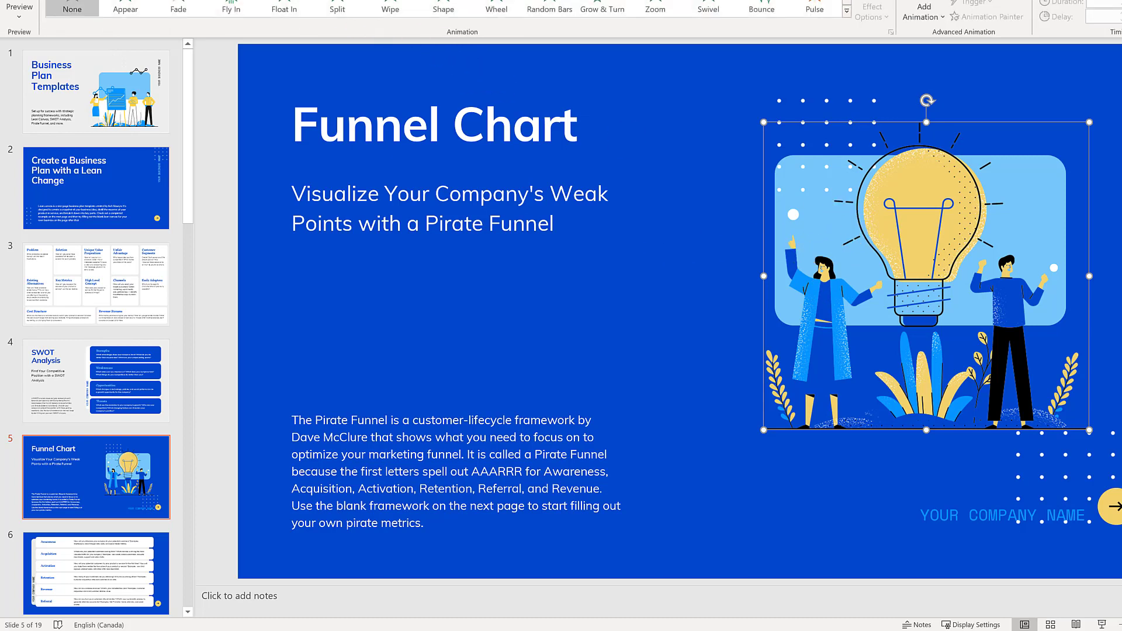
click(232, 5)
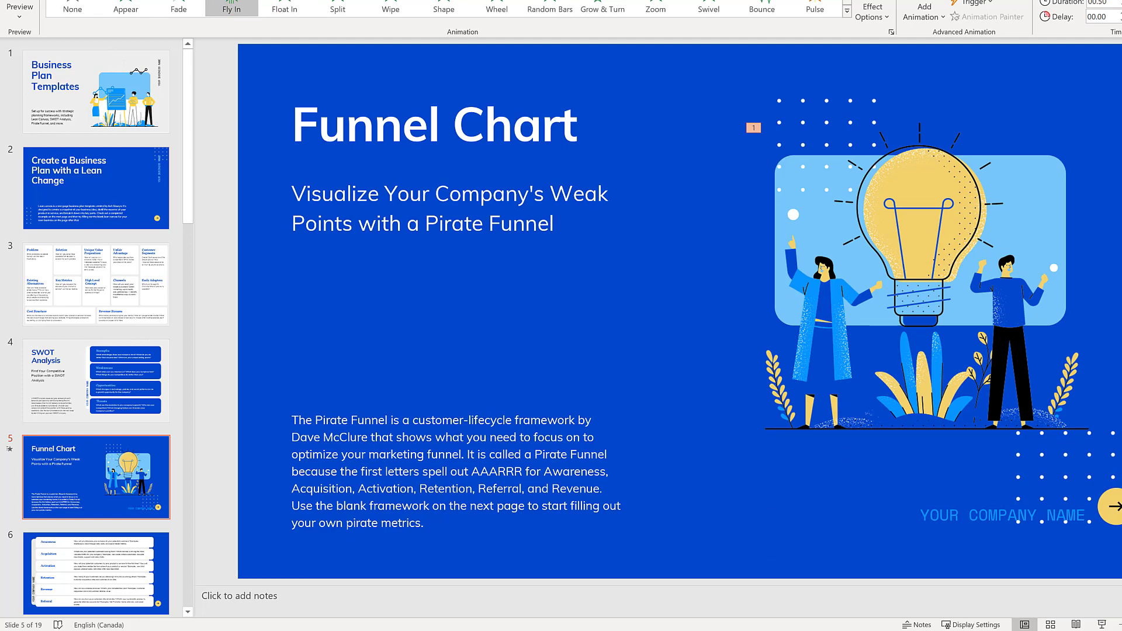
click(244, 1)
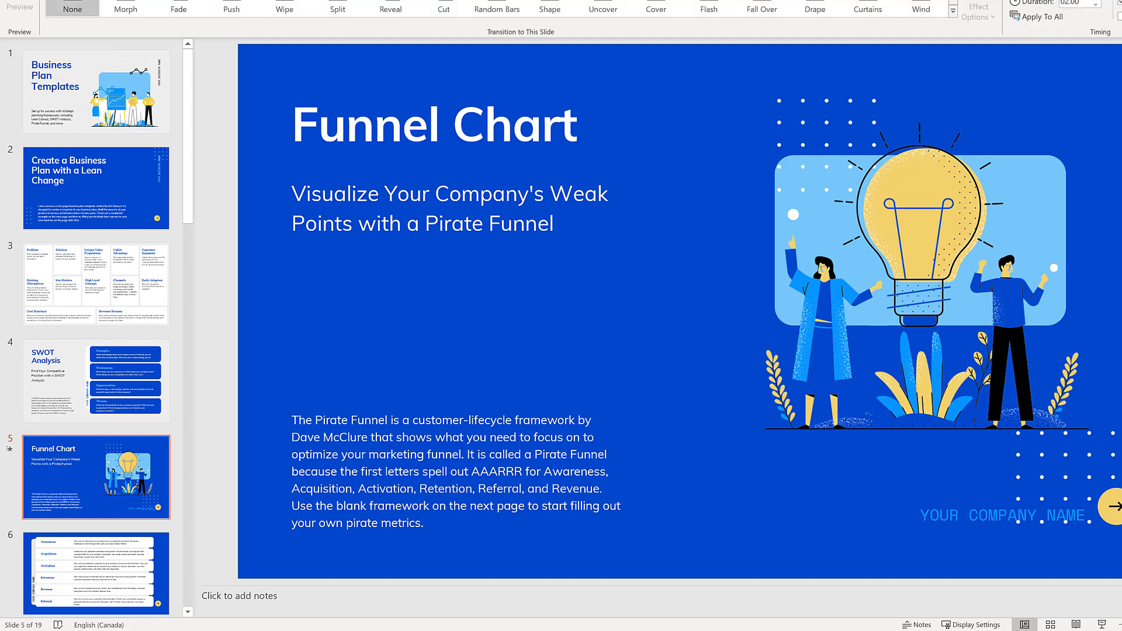
click(240, 5)
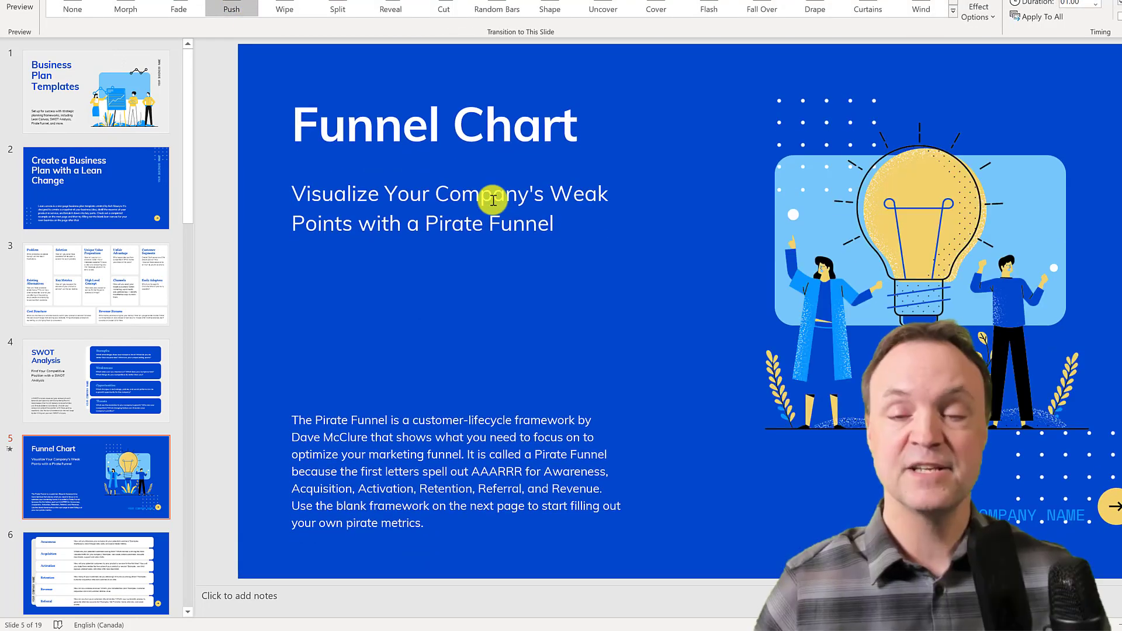